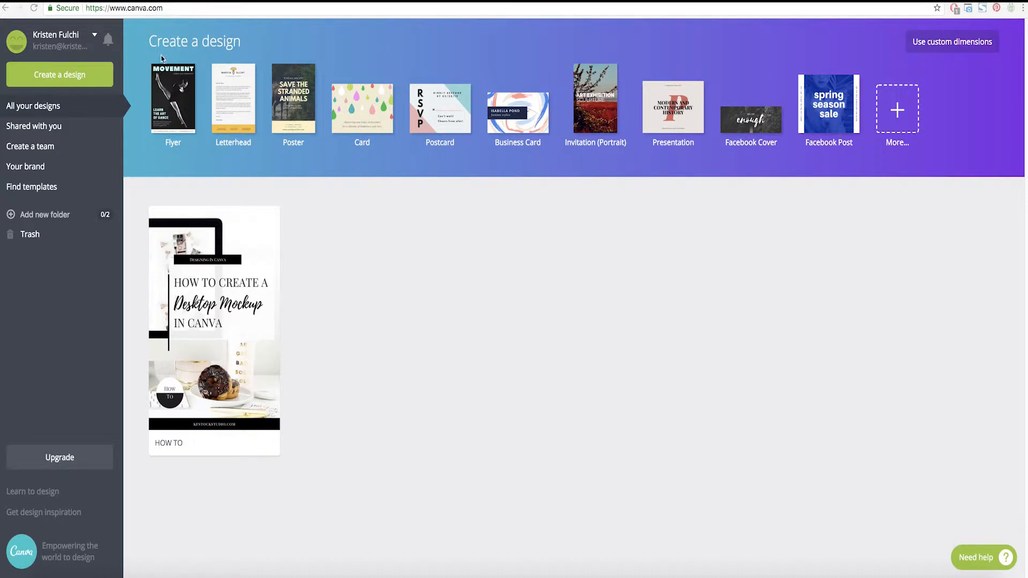
Create a new blank Pinterest Graphic design from the social media post types.
click(897, 114)
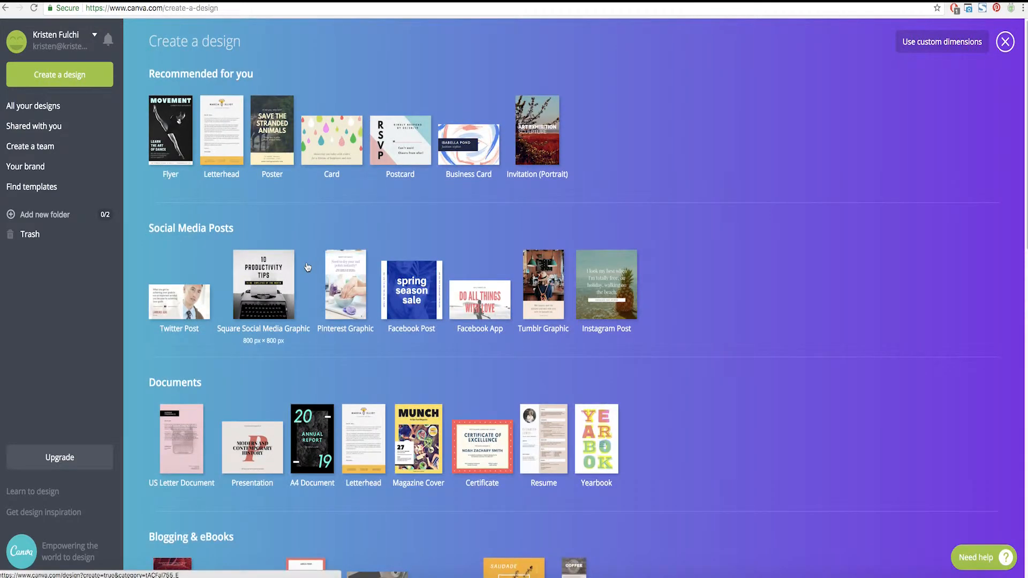
click(350, 312)
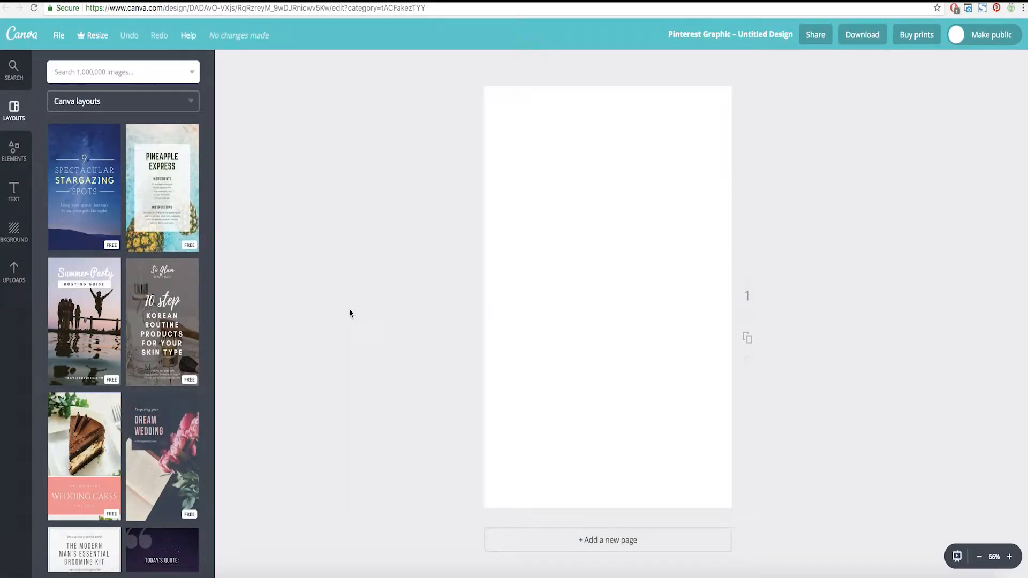
Browse the ready-made Canva layouts offered for the Pinterest graphic.
scroll(129, 279, down, 1)
scroll(127, 268, down, 10)
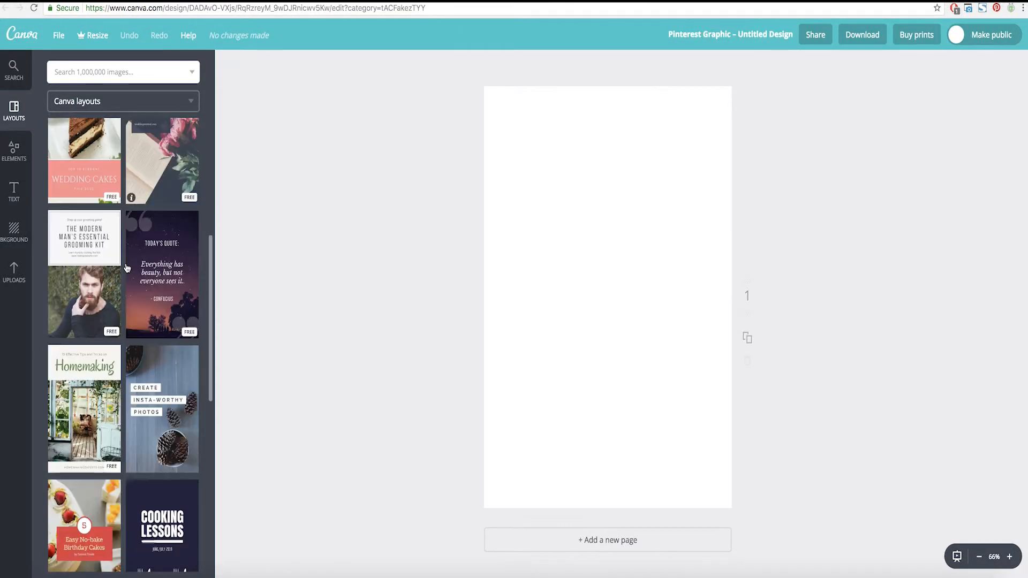
scroll(127, 268, down, 6)
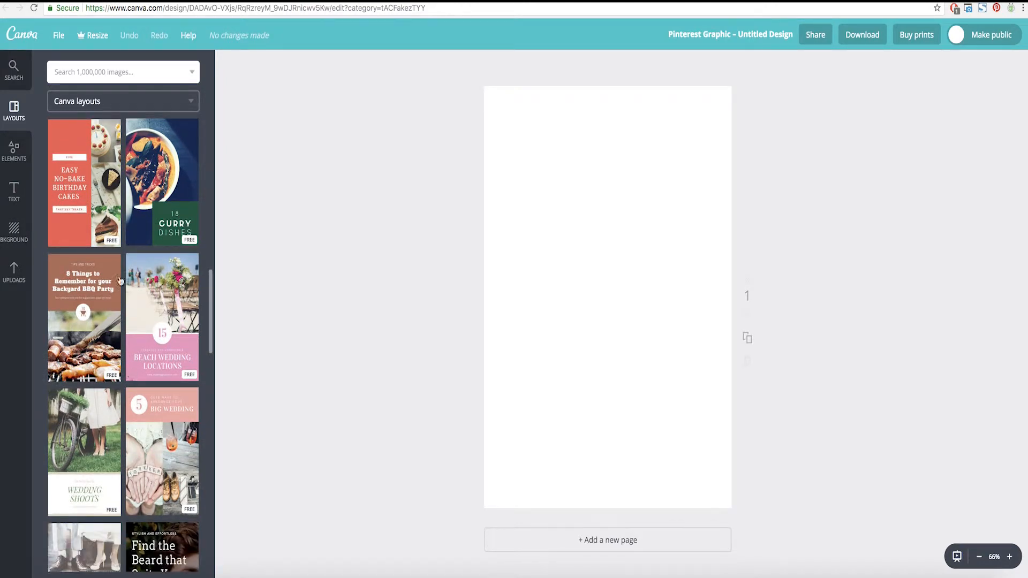
scroll(122, 277, down, 1)
scroll(88, 257, up, 5)
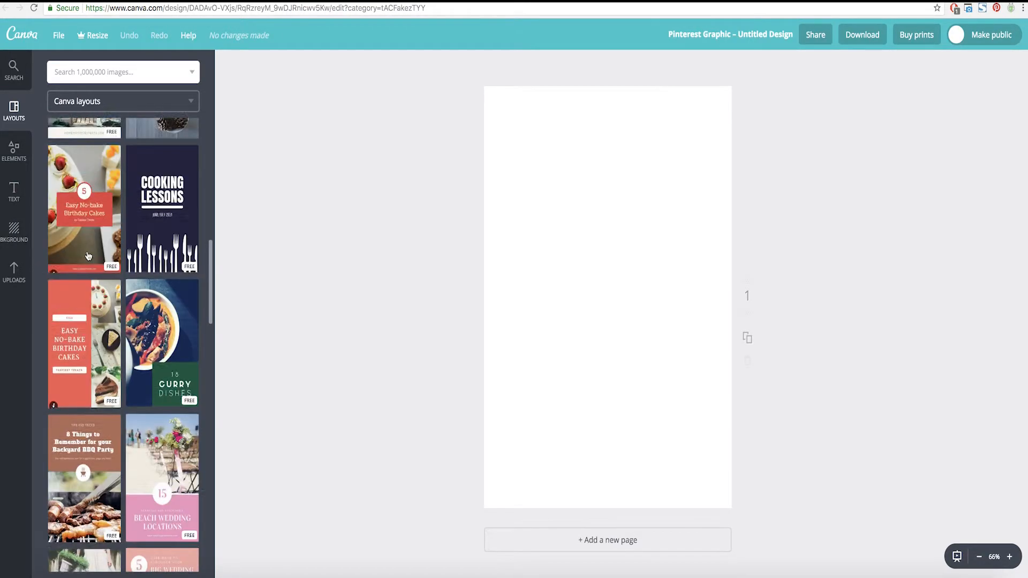
scroll(88, 256, up, 10)
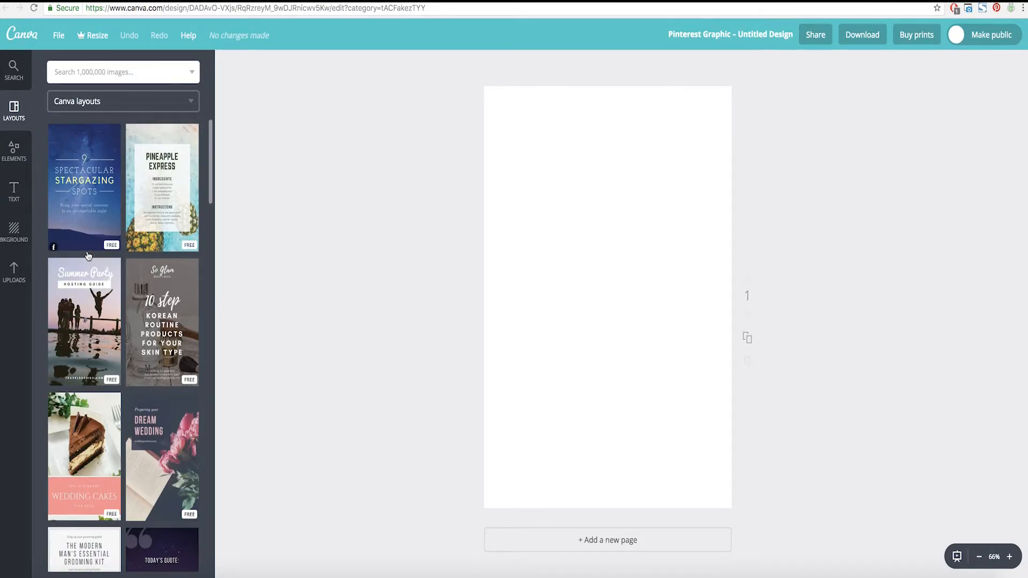
Insert the uploaded photo of the bowl of wooden beads and enlarge it to cover the whole page as background.
click(15, 270)
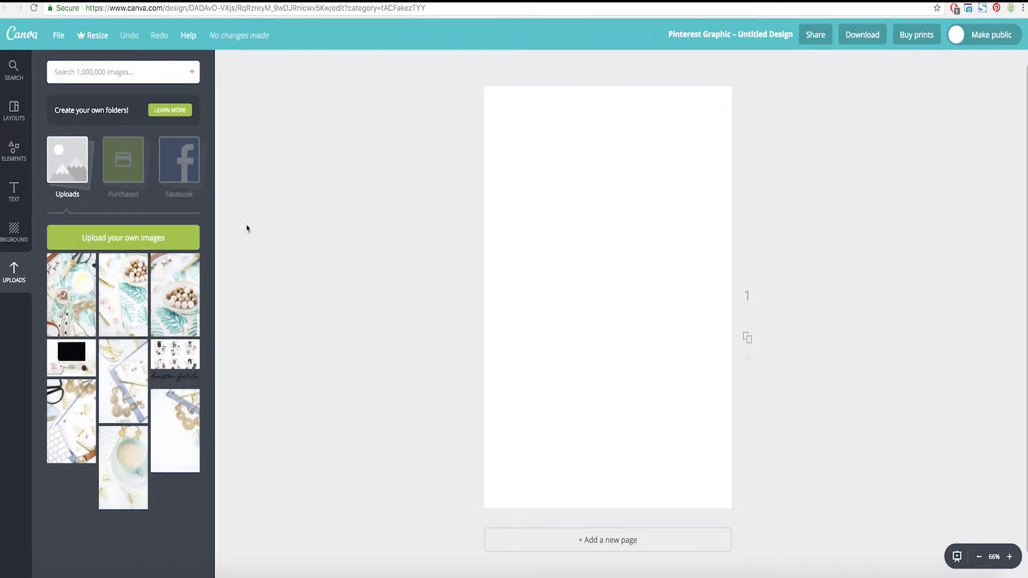
click(179, 298)
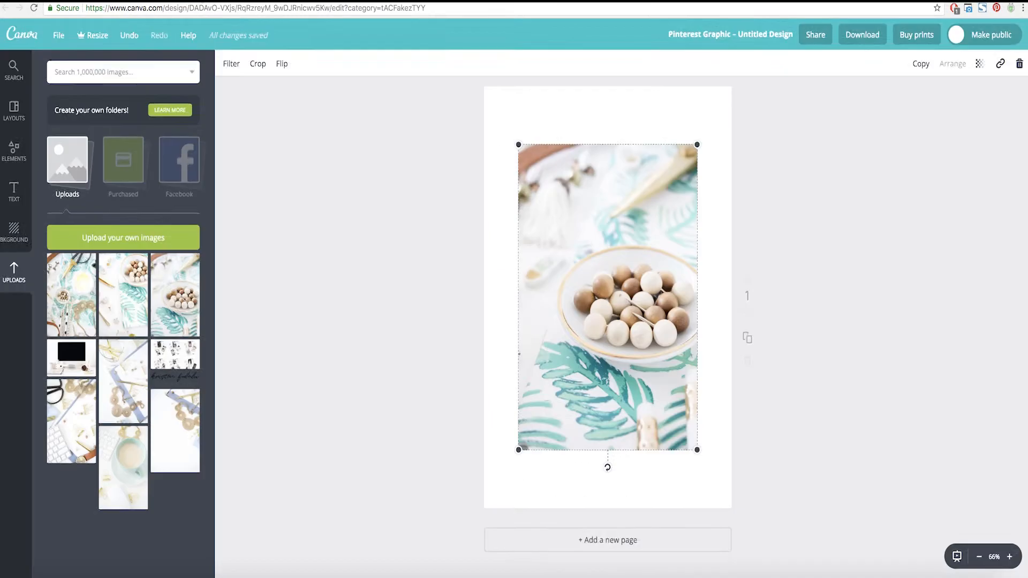
drag(620, 258, 599, 210)
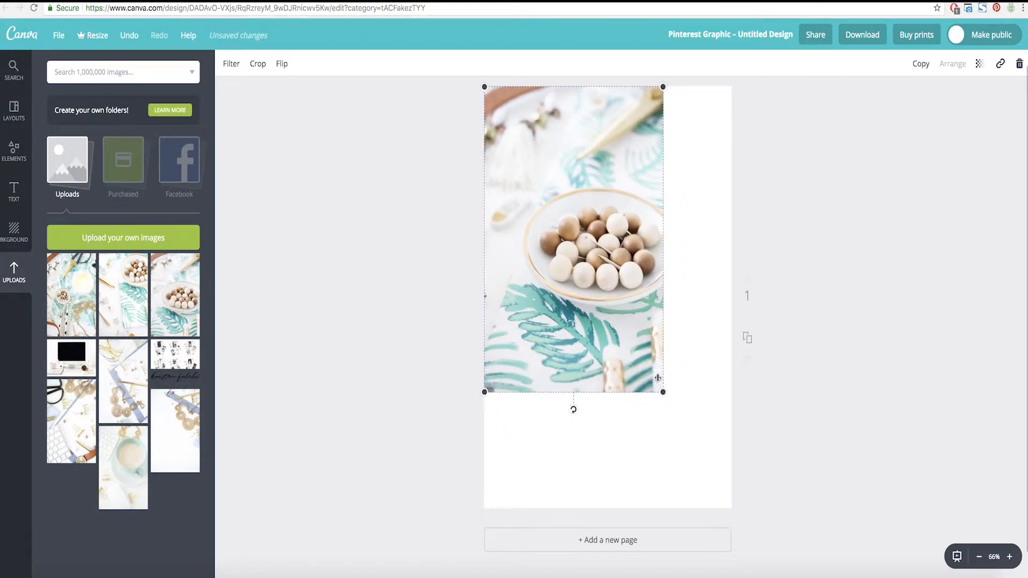
drag(663, 391, 737, 513)
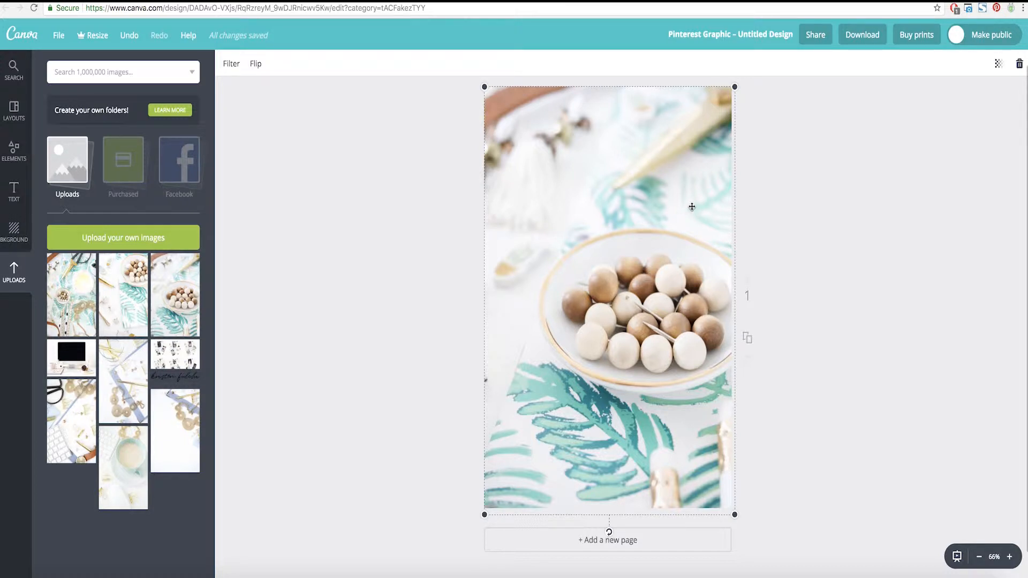
Flip the background photo horizontally after trying out the vertical flip.
click(257, 66)
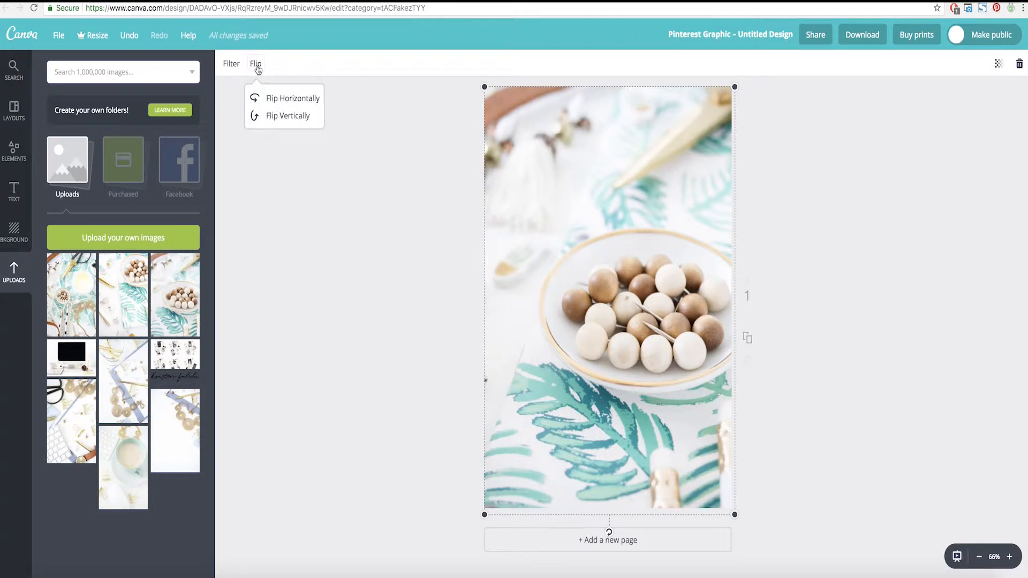
click(283, 117)
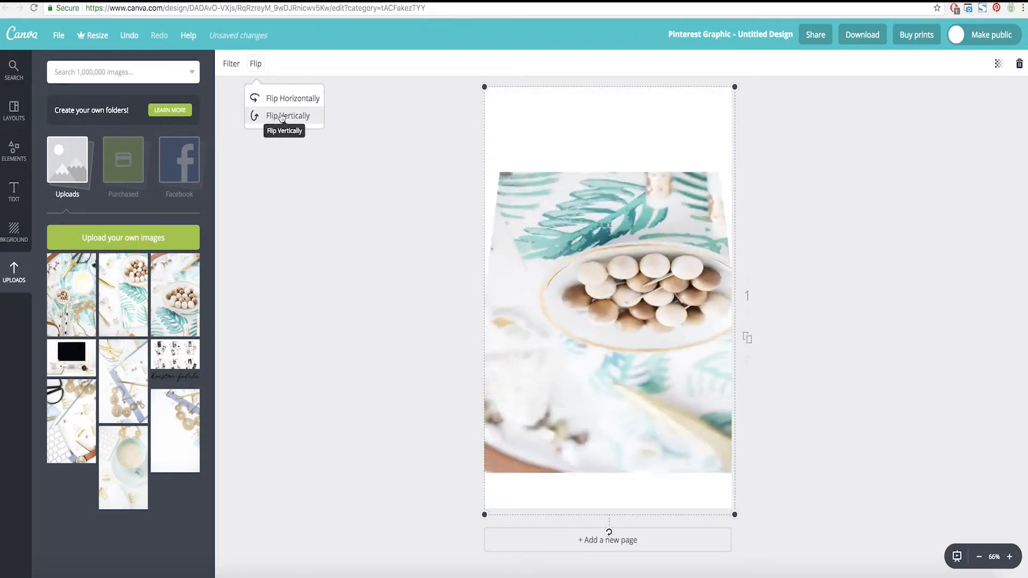
click(283, 117)
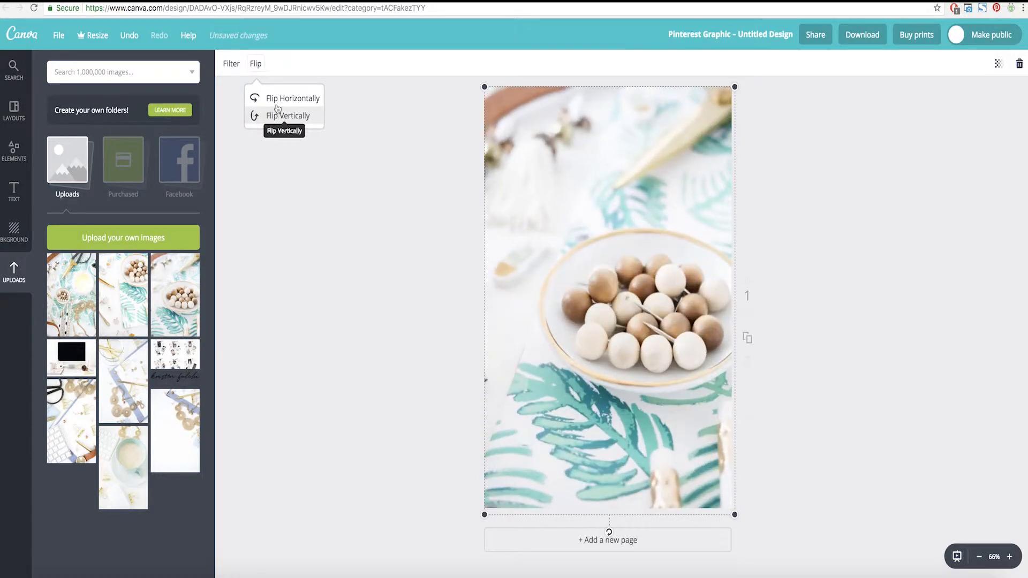
click(279, 100)
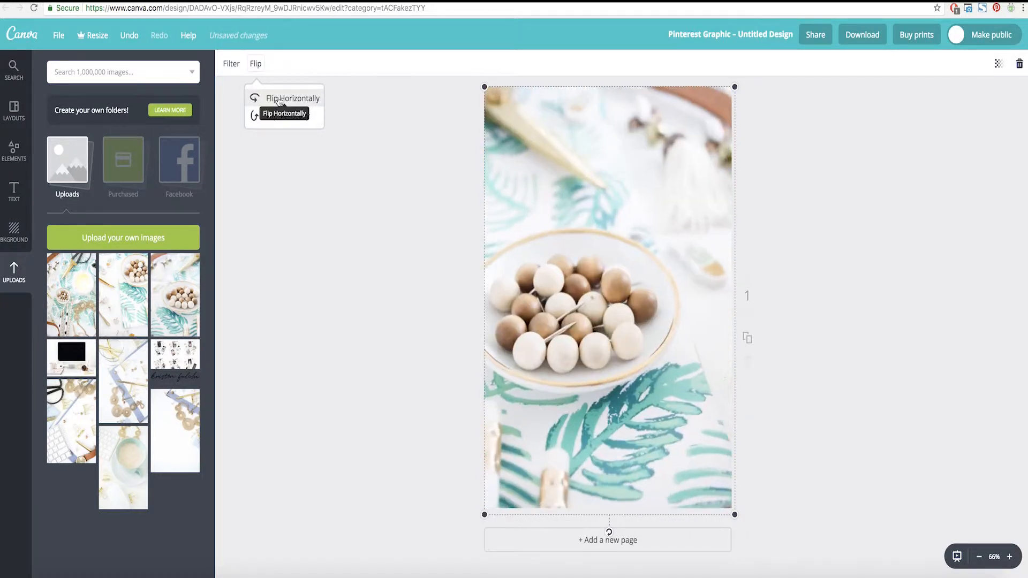
click(343, 350)
click(341, 351)
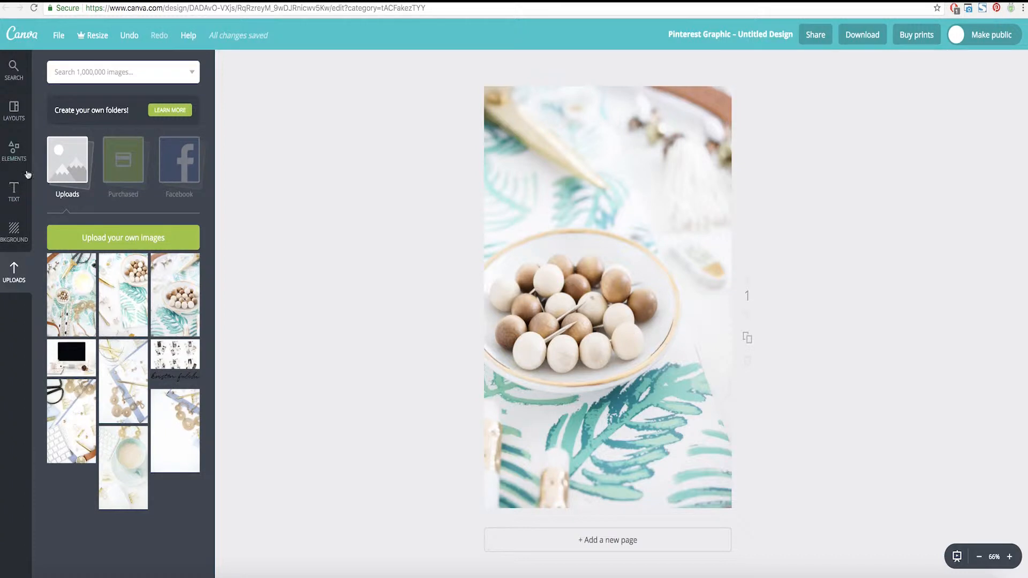
Add a solid white square shape and reshape it into a thin full-width strip along the page's bottom edge.
click(17, 151)
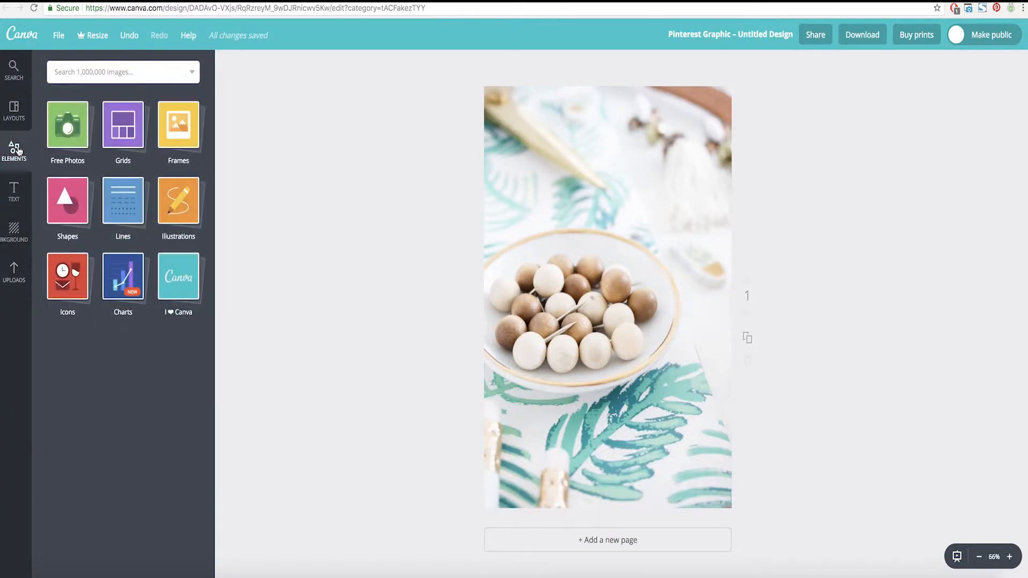
click(64, 205)
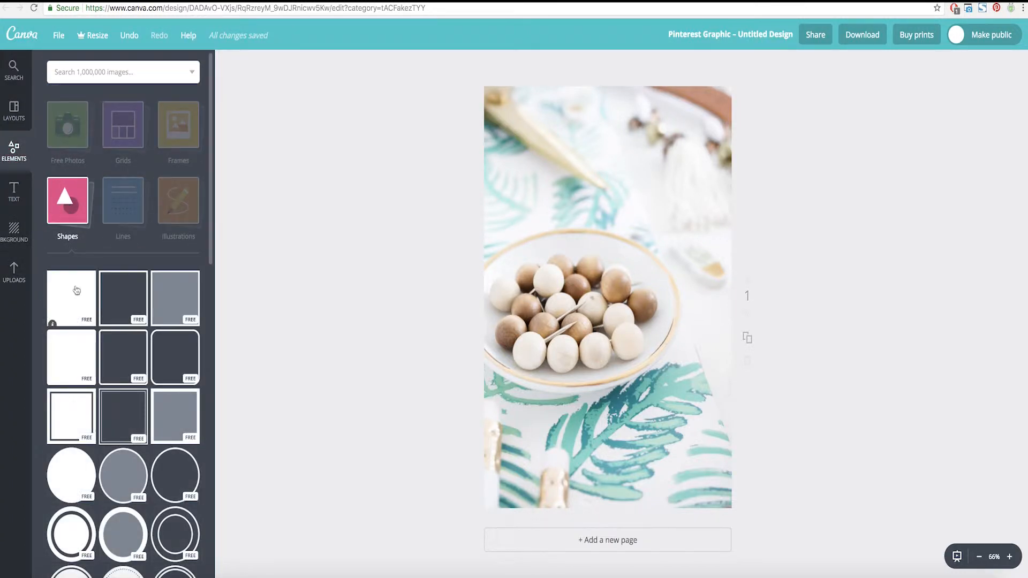
click(74, 297)
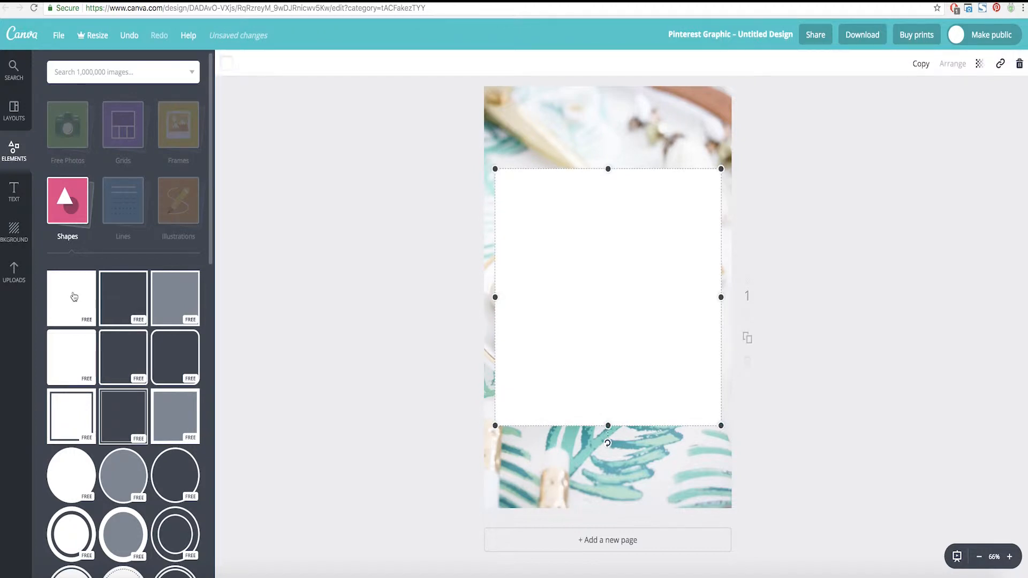
drag(607, 169, 608, 238)
drag(599, 279, 579, 500)
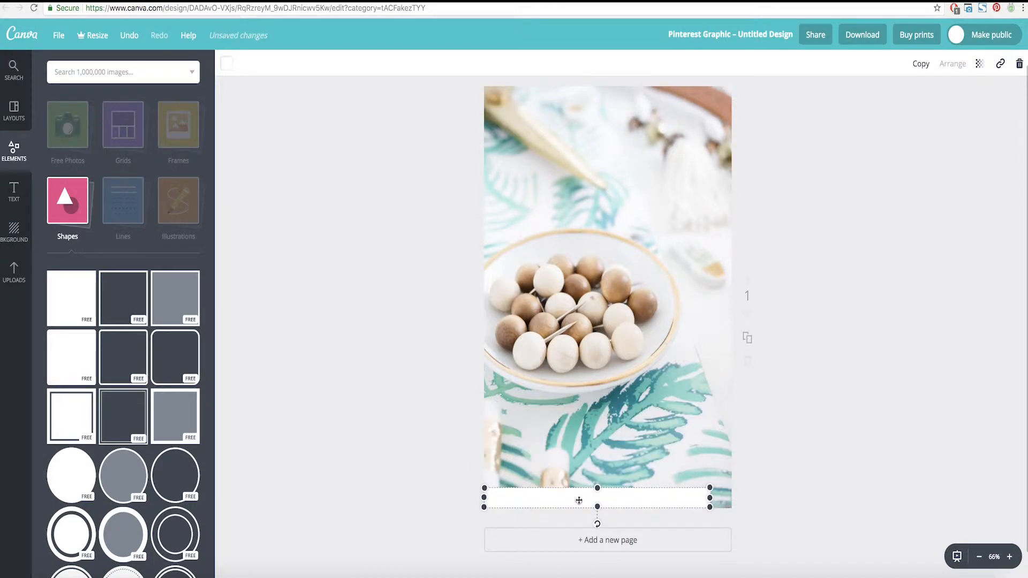
drag(710, 497, 750, 497)
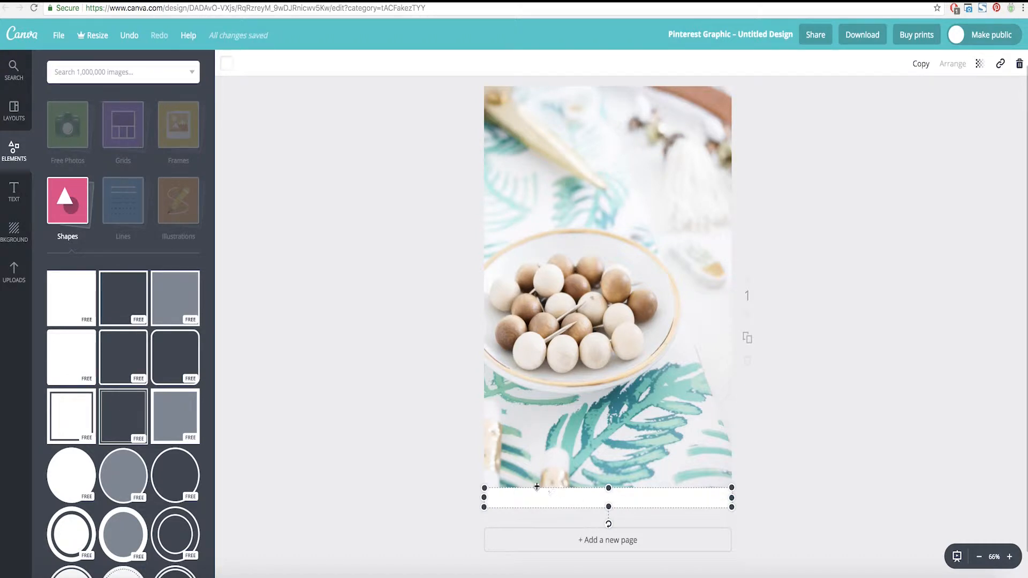
Colour the bottom strip black, look at the custom colour picker, and deselect the strip.
click(227, 65)
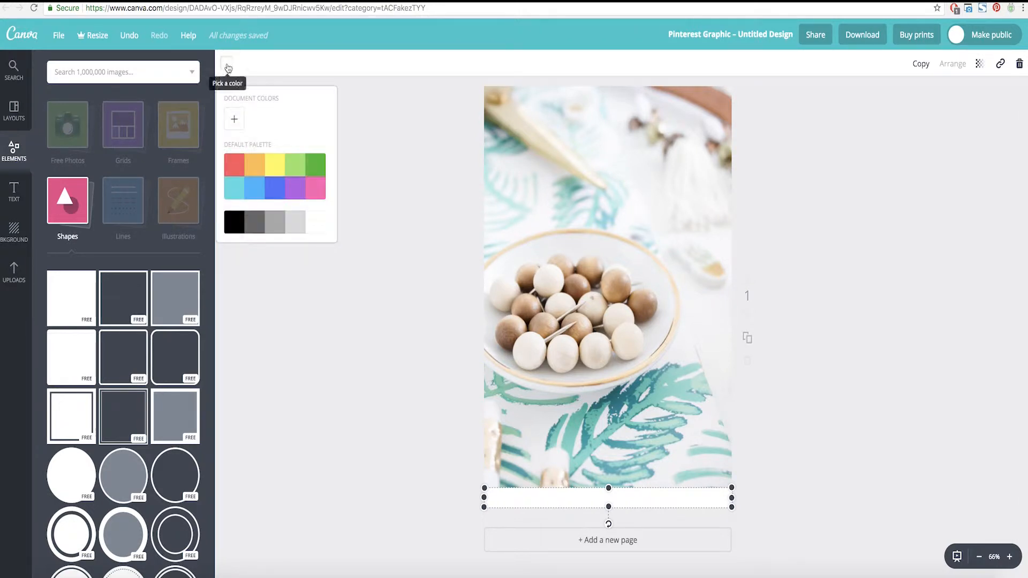
click(234, 227)
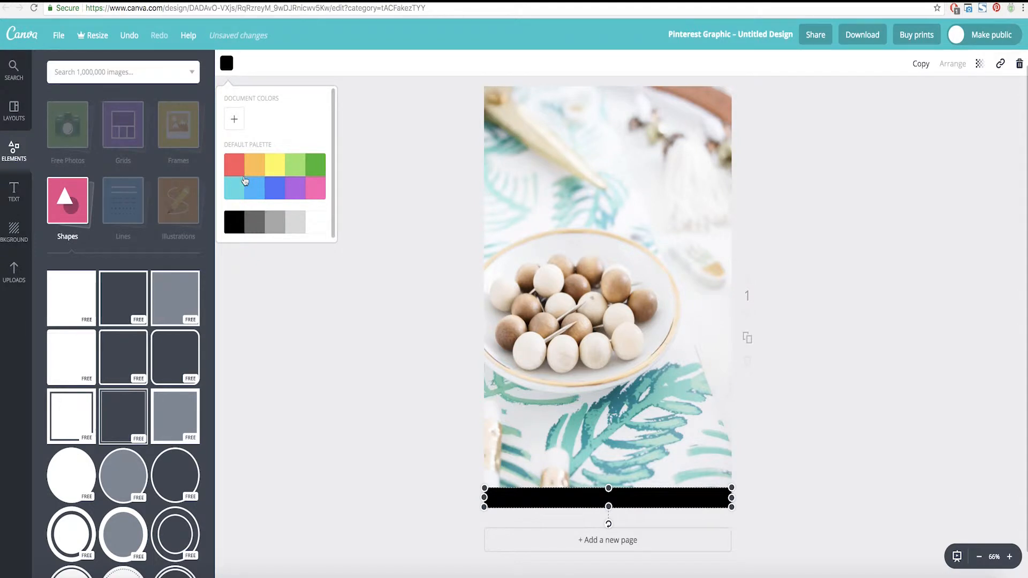
click(235, 120)
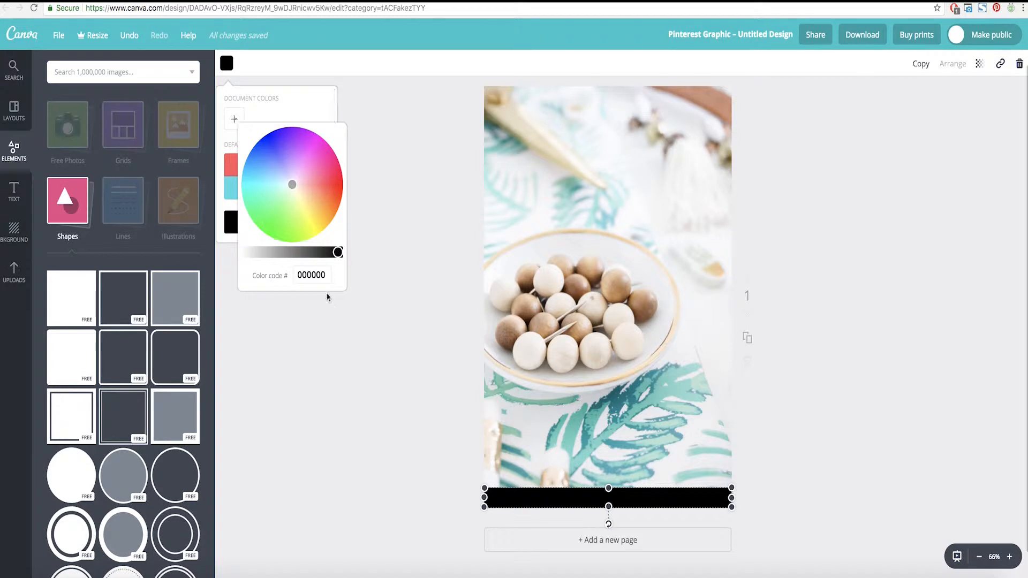
click(398, 125)
click(387, 359)
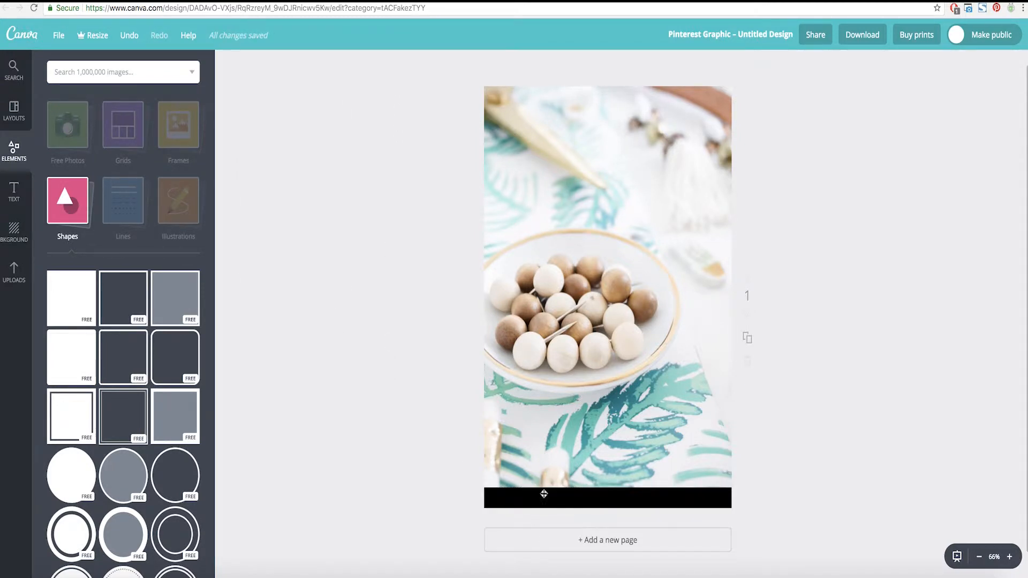
Add a subheading text box to the page reading "kfstockstudio.com".
click(15, 199)
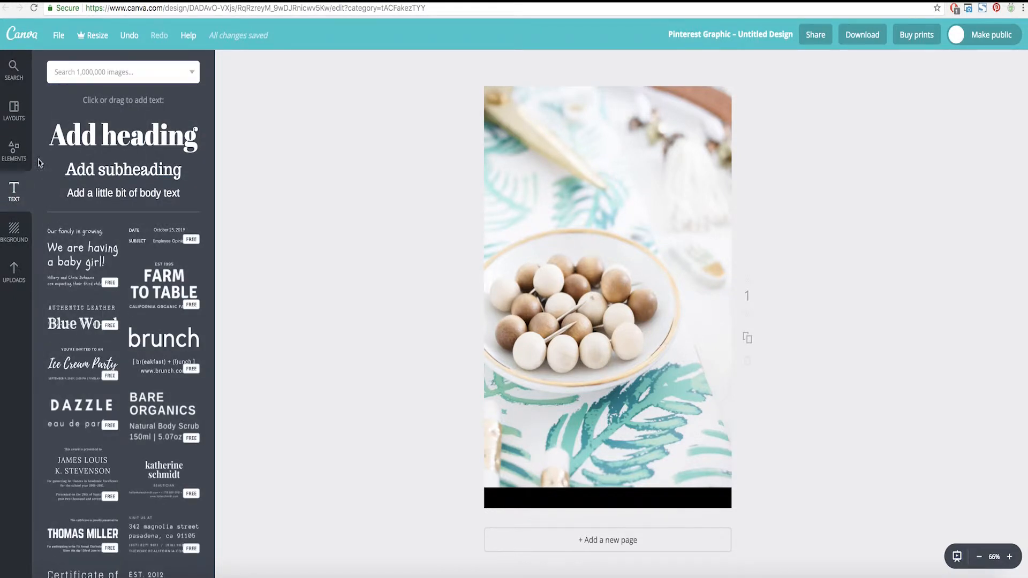
click(127, 172)
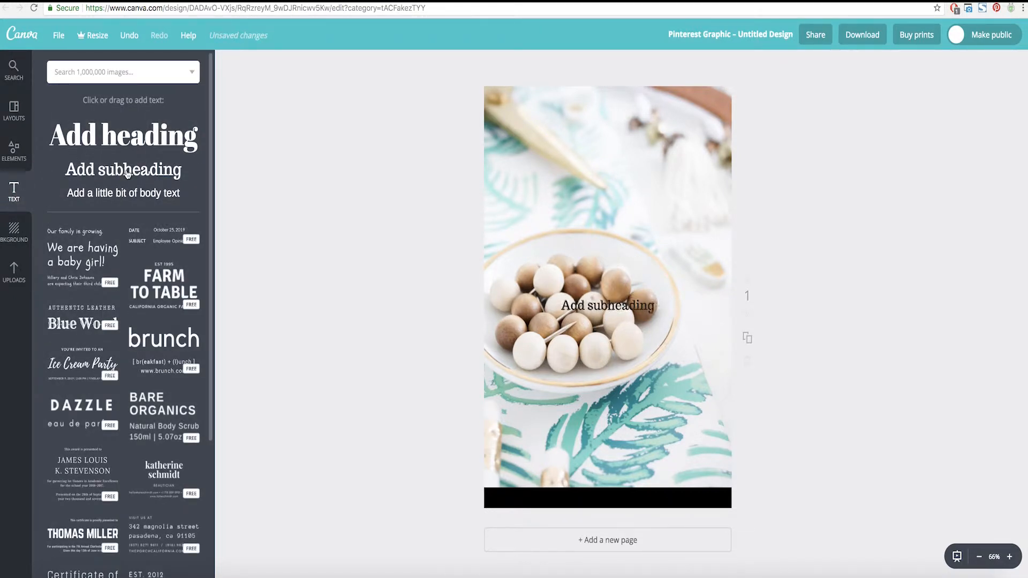
scroll(95, 325, down, 4)
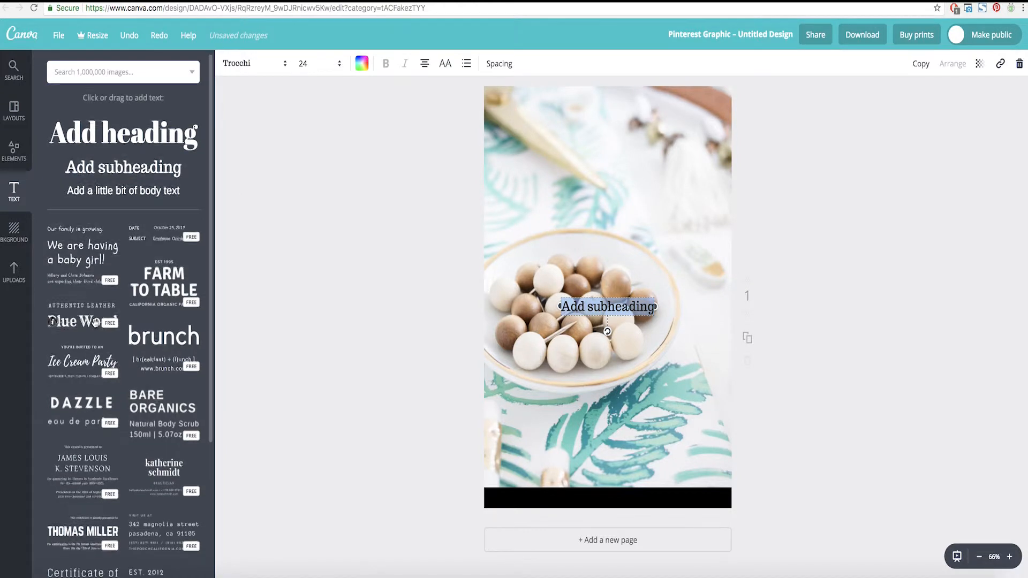
scroll(180, 313, up, 4)
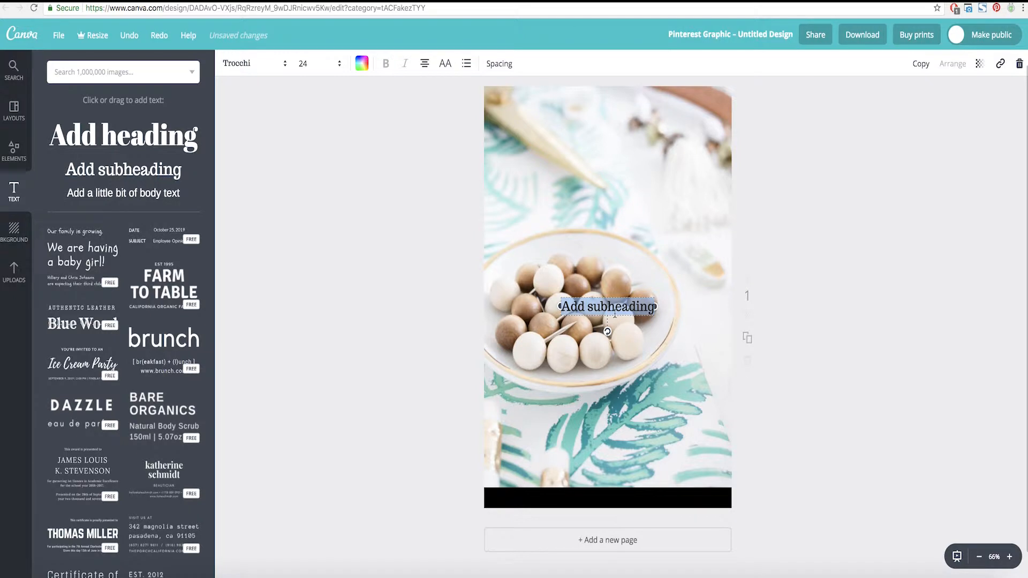
text(kfstockstudio.com)
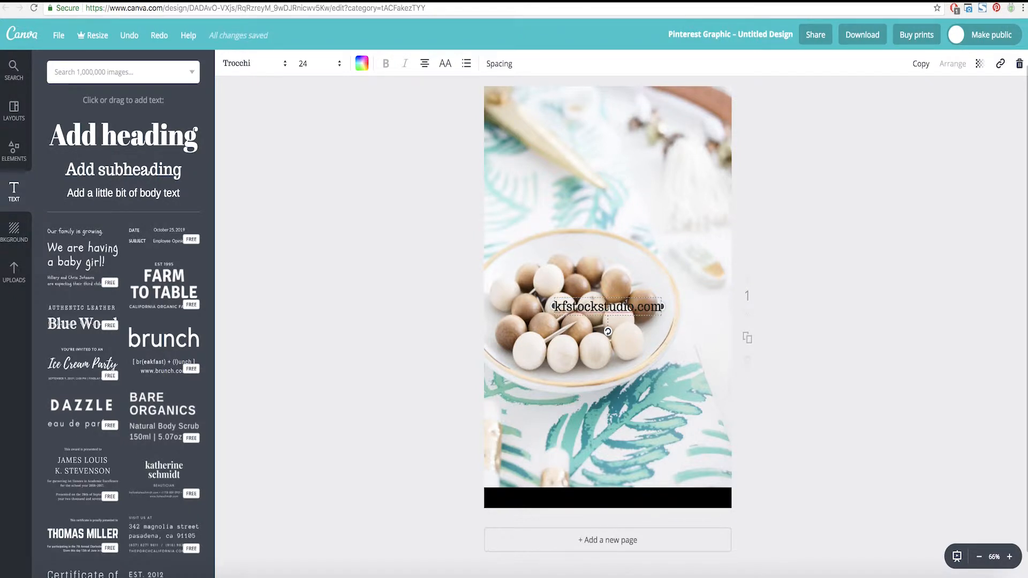
Format the website text in Playfair Display at size 14 and widen its text box to fit one line.
key(super+a)
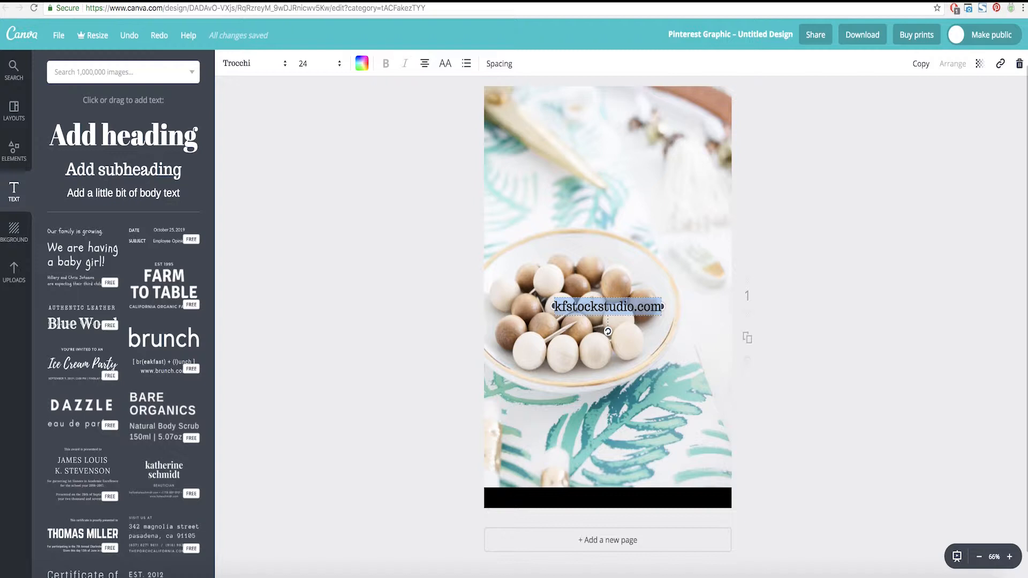
click(238, 65)
scroll(399, 295, up, 20)
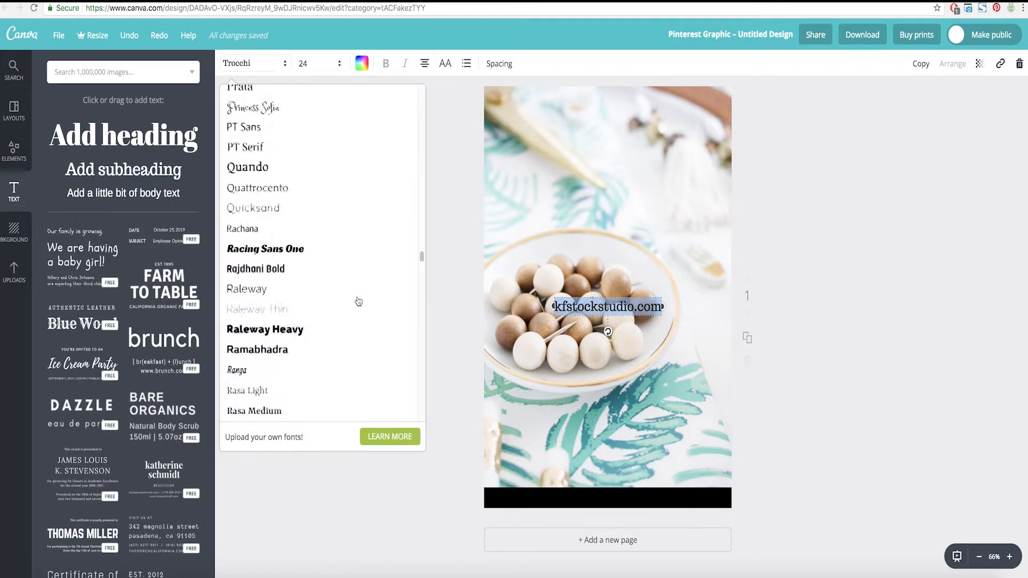
click(295, 288)
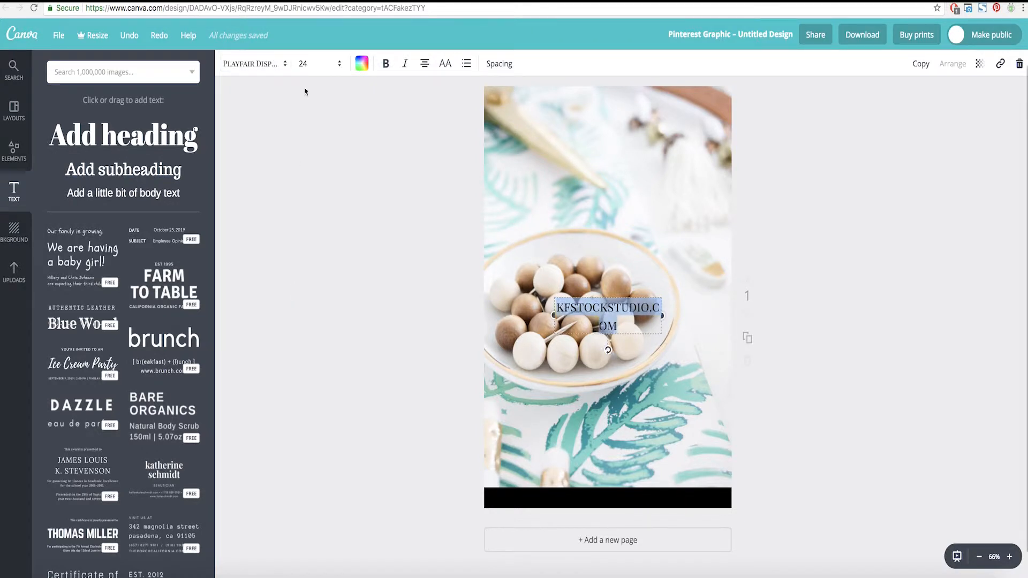
drag(554, 315, 523, 309)
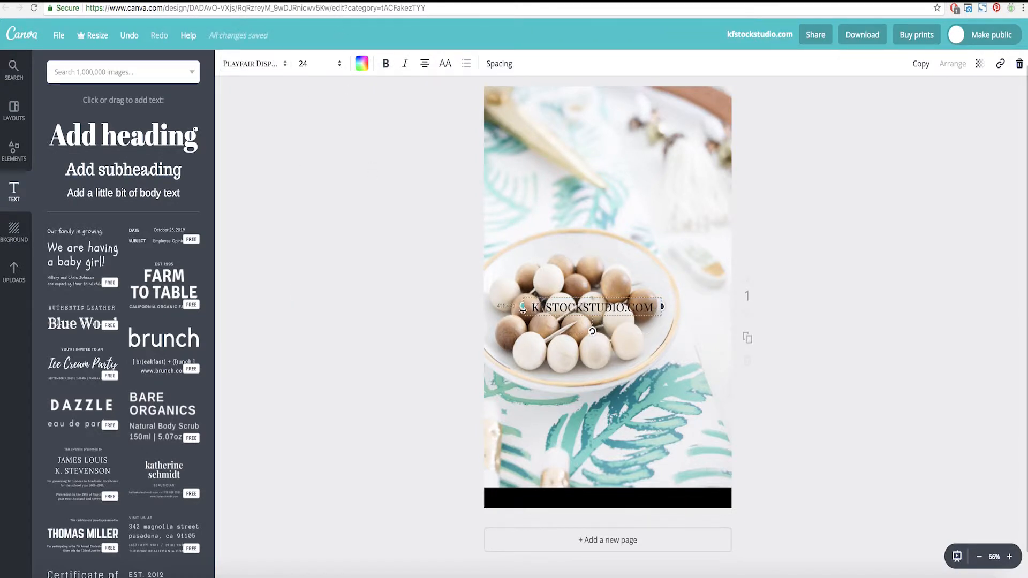
click(316, 64)
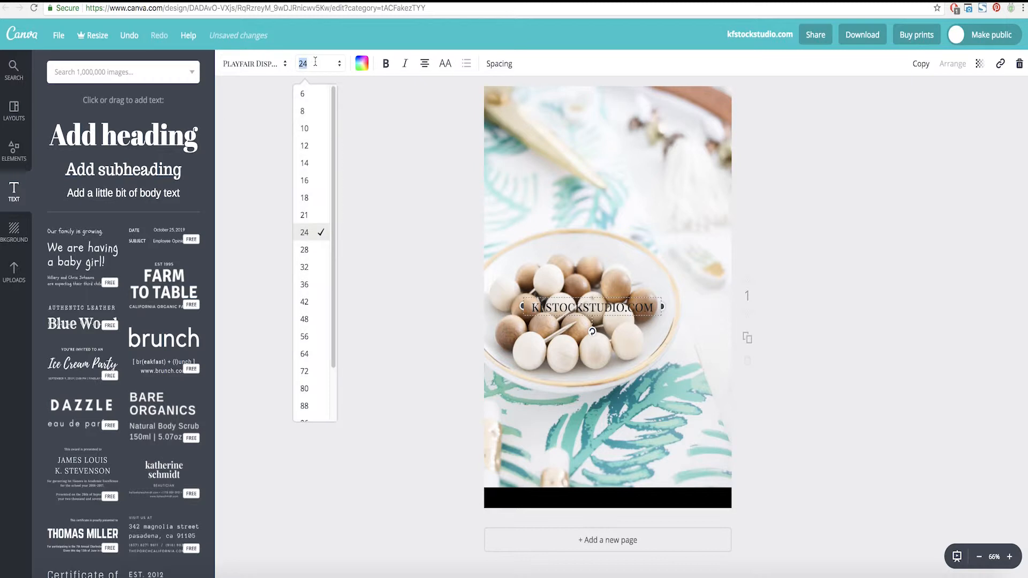
click(317, 164)
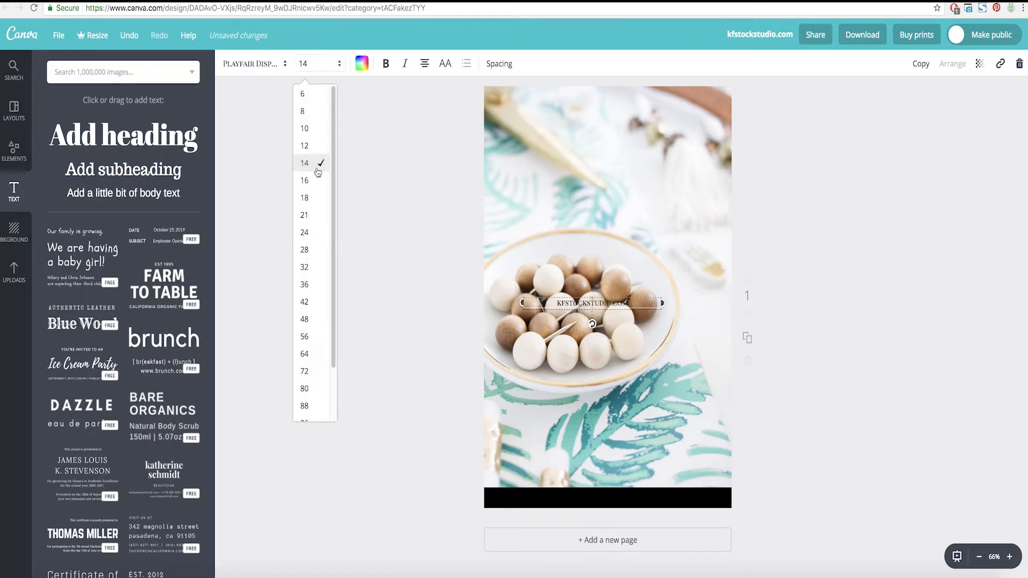
Colour the website text white, centre it on the black bottom strip, and deselect it.
click(361, 65)
click(454, 227)
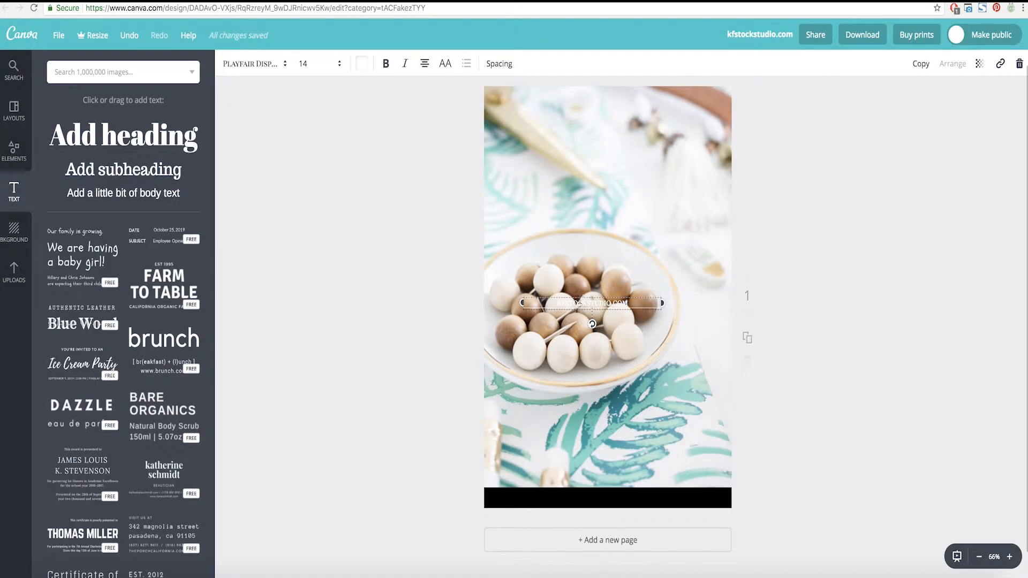
drag(583, 297, 598, 490)
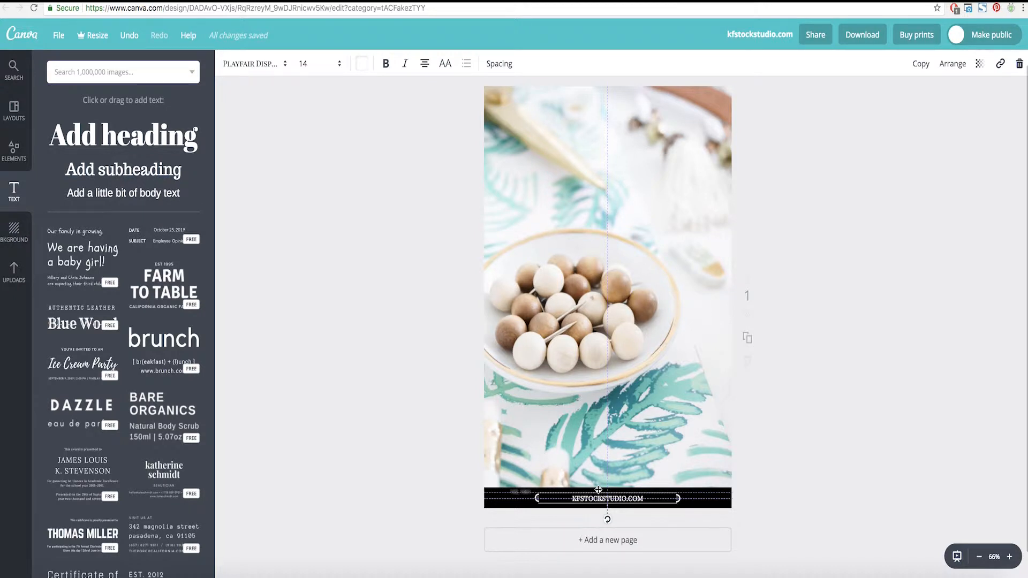
drag(598, 490, 598, 490)
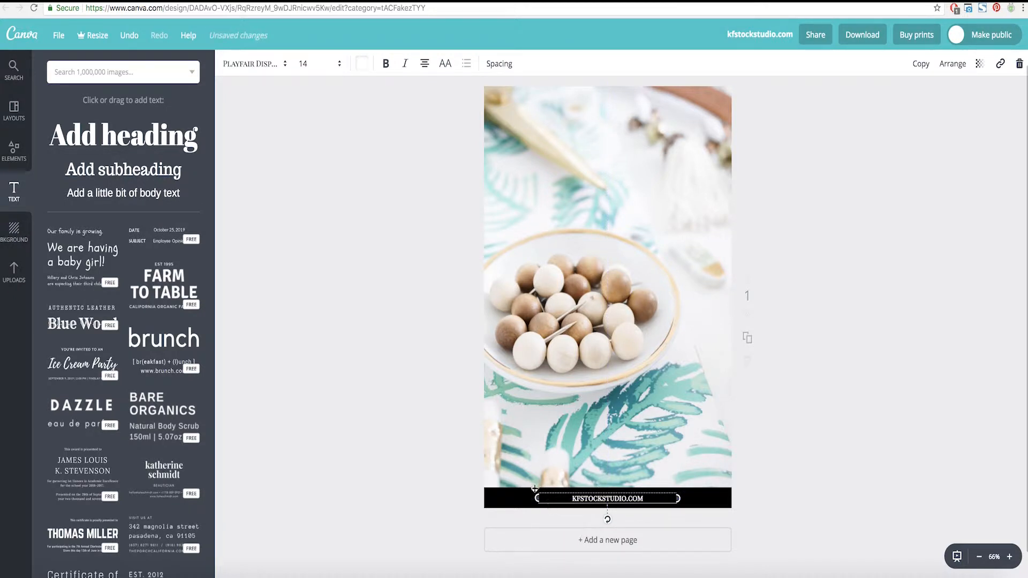
click(398, 420)
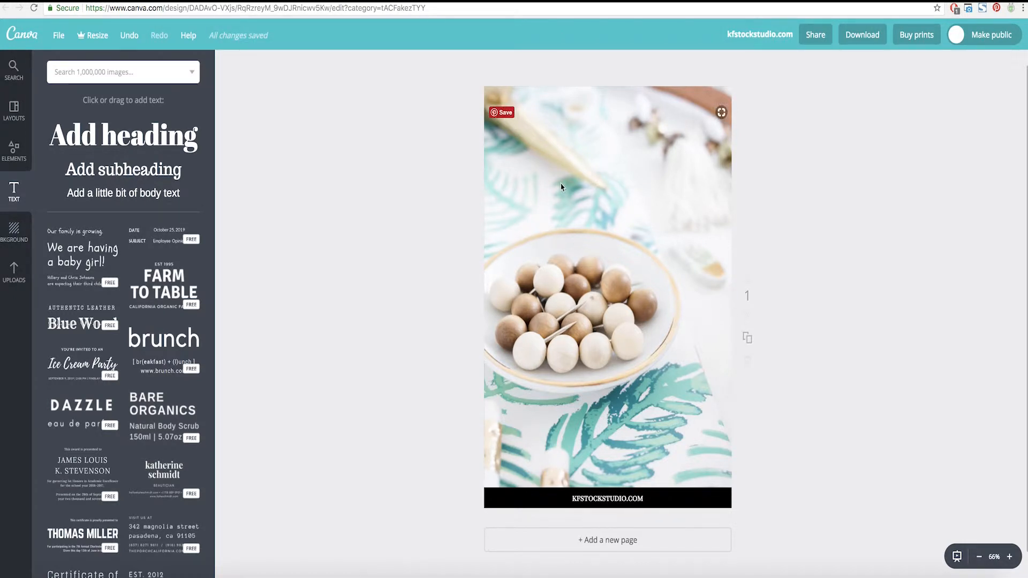
Add a solid white square shape and resize it into a nearly square panel over the right part of the bowl photo.
click(14, 151)
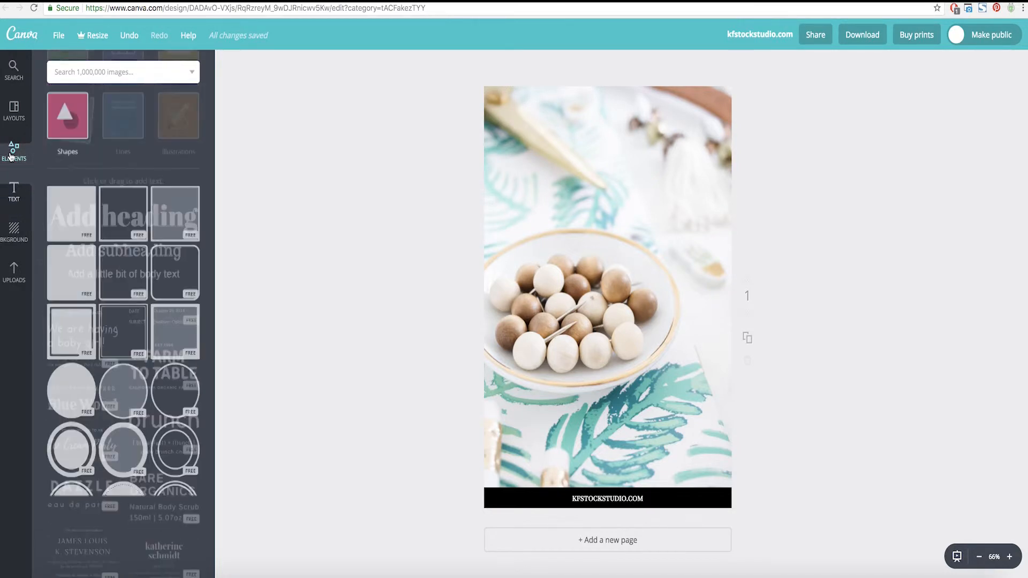
click(80, 305)
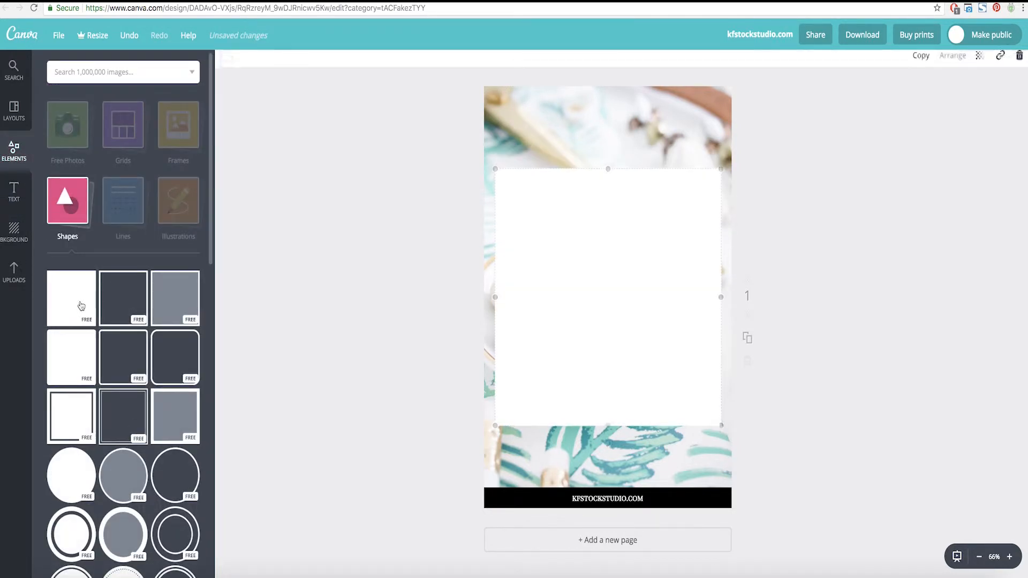
drag(496, 169, 537, 214)
drag(629, 215, 631, 240)
drag(633, 326, 636, 256)
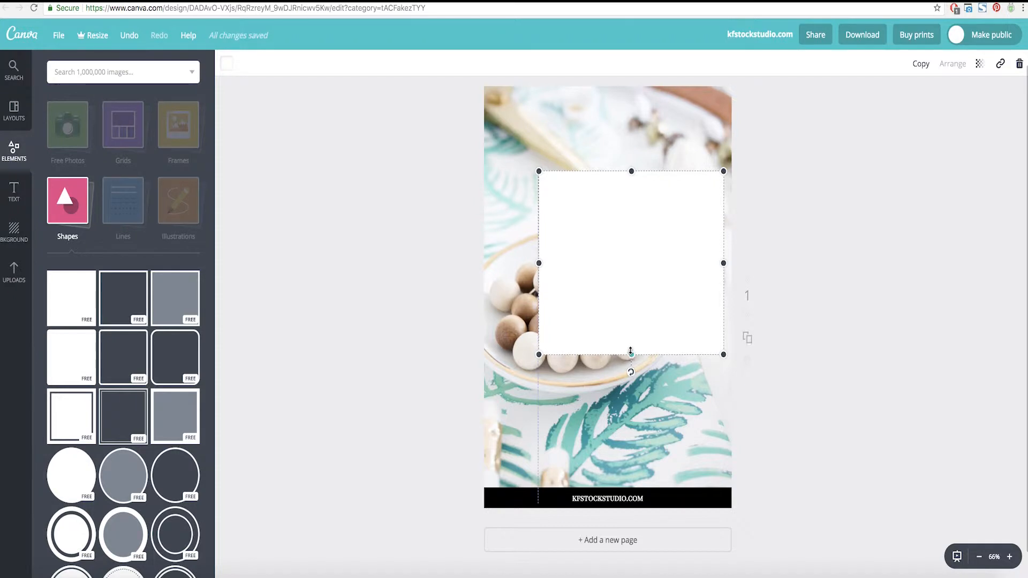
drag(632, 355, 631, 342)
drag(636, 255, 635, 262)
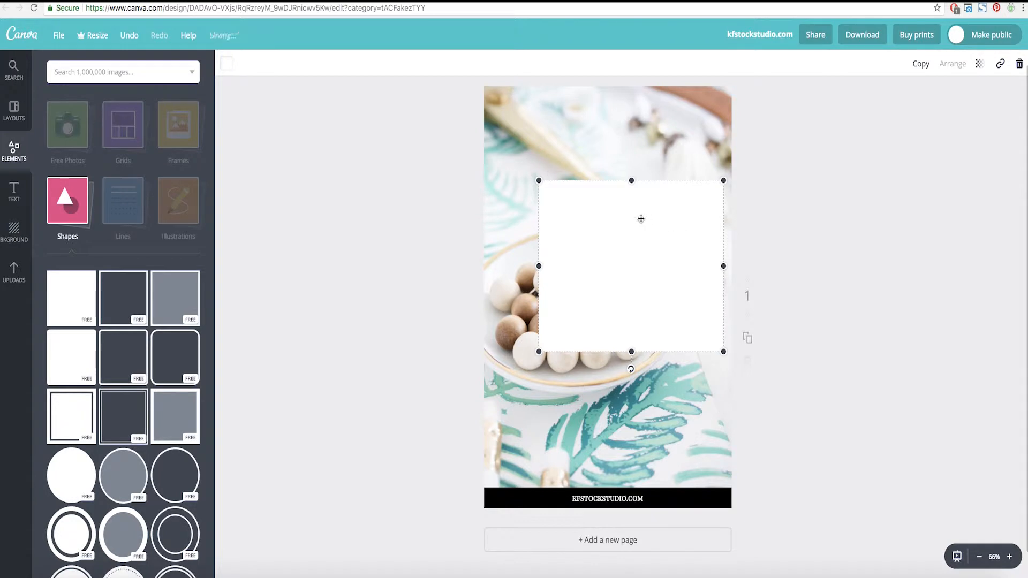
Set the white panel's transparency to 92 and deselect the panel.
click(980, 65)
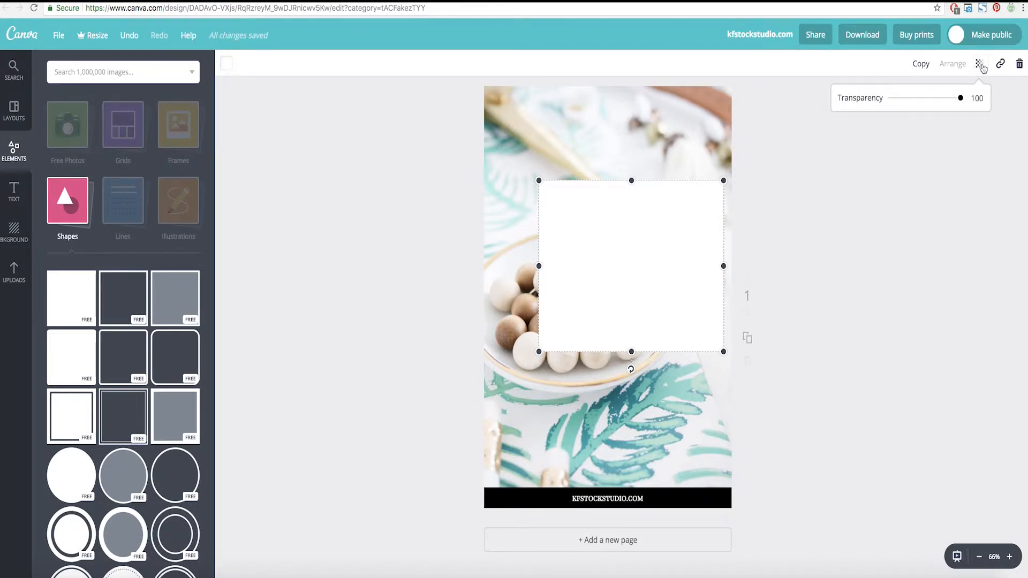
drag(962, 103, 956, 102)
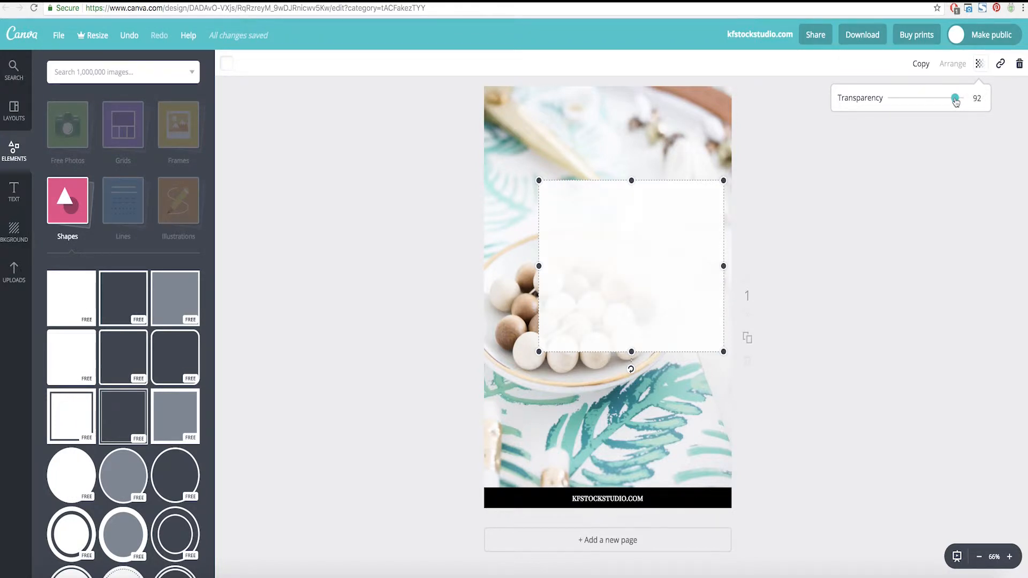
click(860, 275)
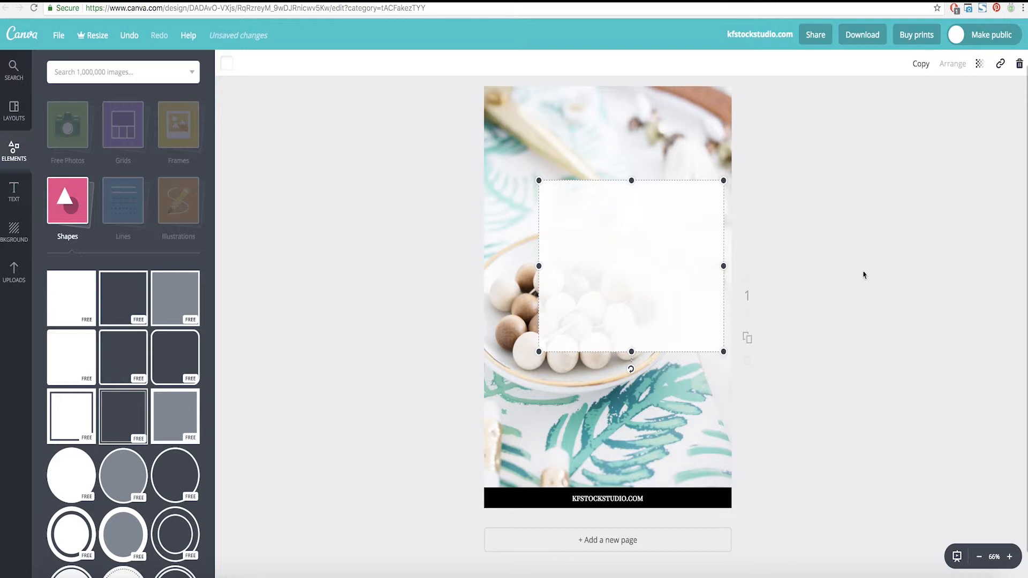
click(862, 276)
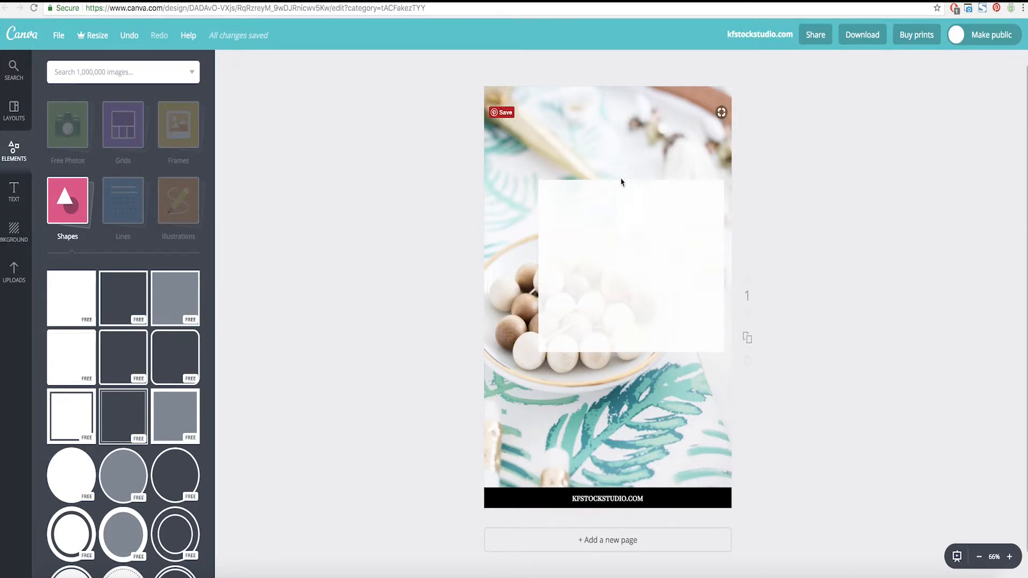
Add another solid square, shape it into a short, thin bar across the white panel's top edge, and colour it black.
click(67, 293)
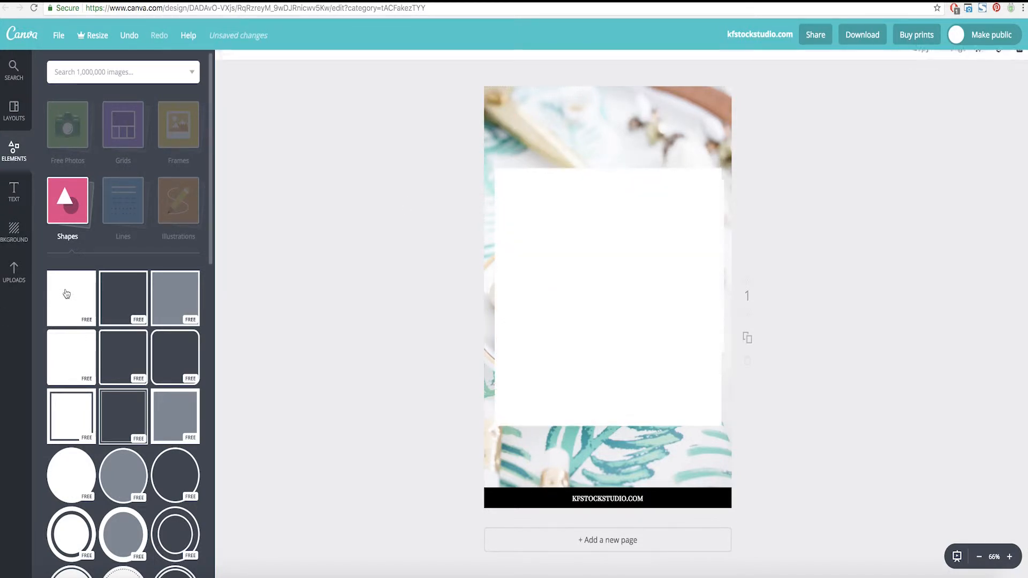
drag(613, 170, 610, 403)
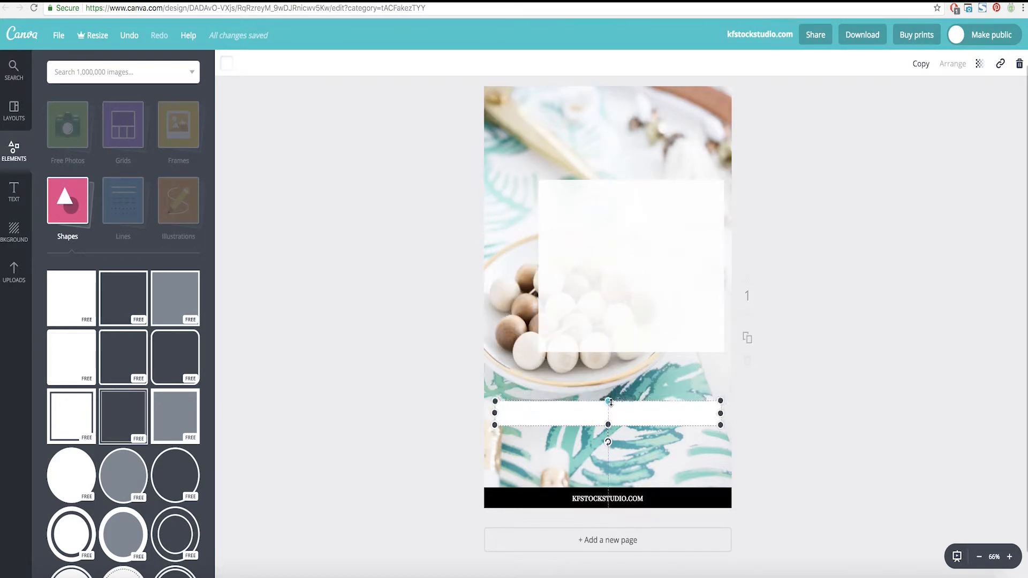
drag(513, 412, 627, 178)
click(226, 65)
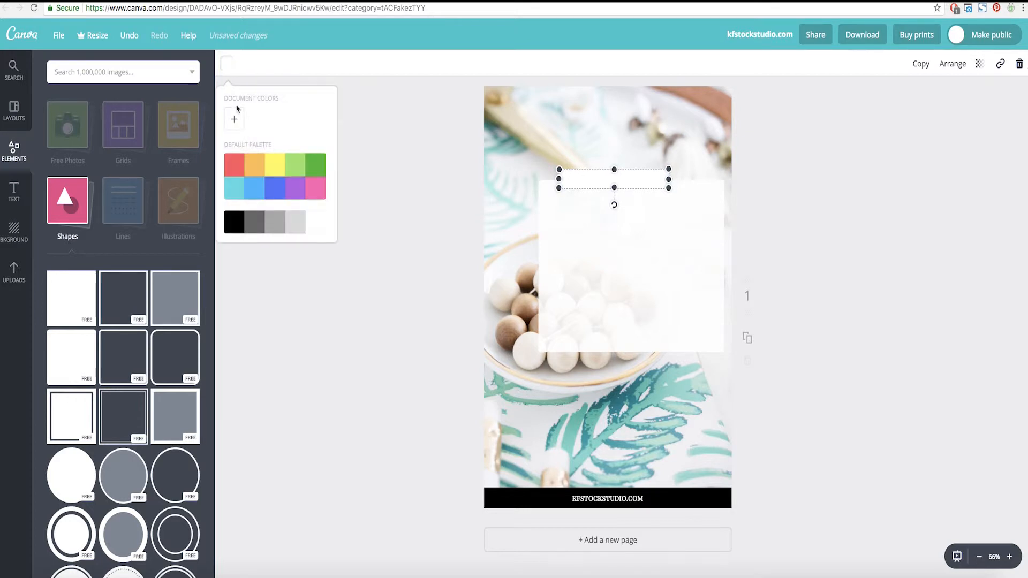
click(232, 222)
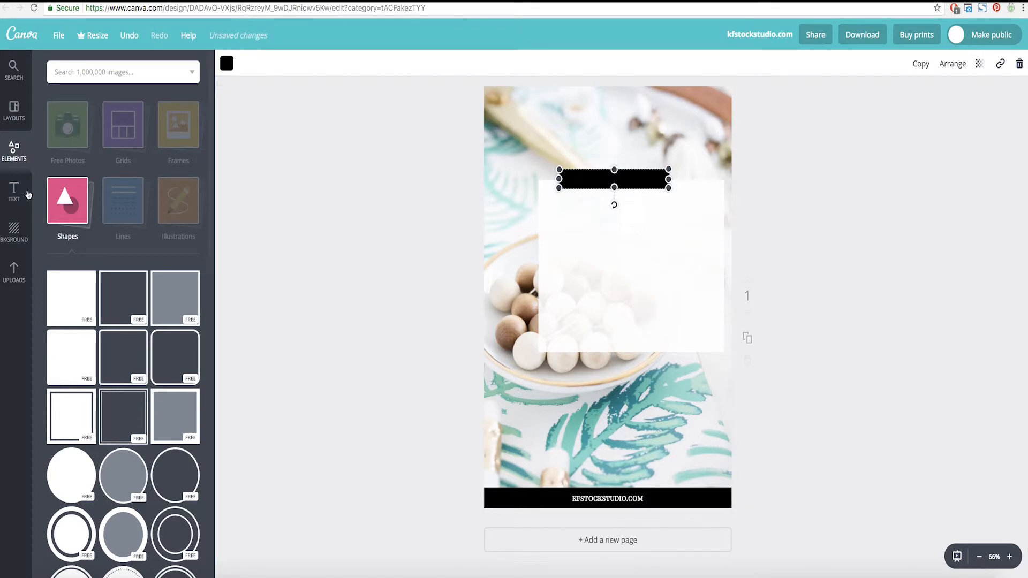
Add a subheading text box to the page reading "Designing in Canva".
click(14, 192)
click(166, 172)
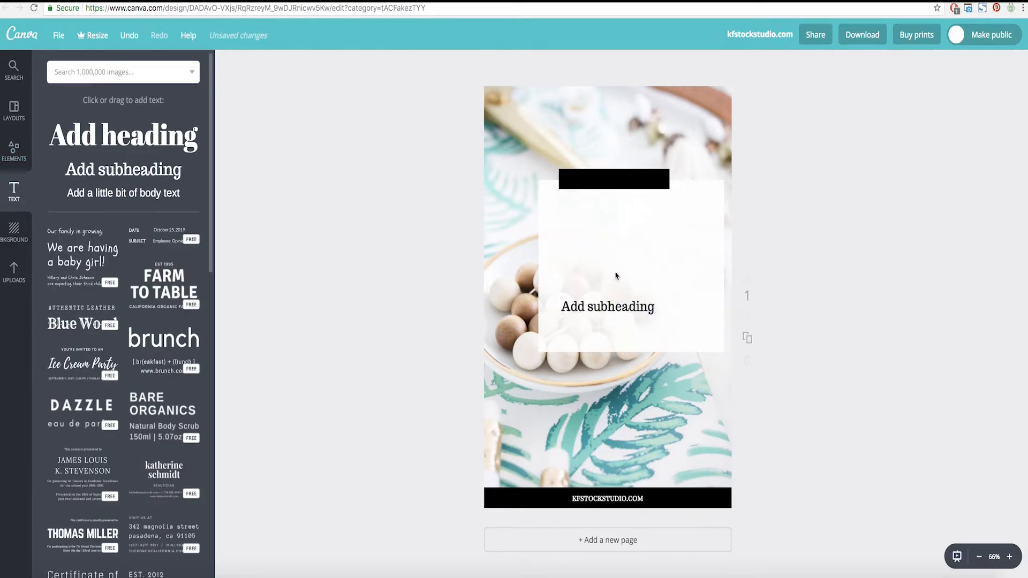
triple_click(581, 305)
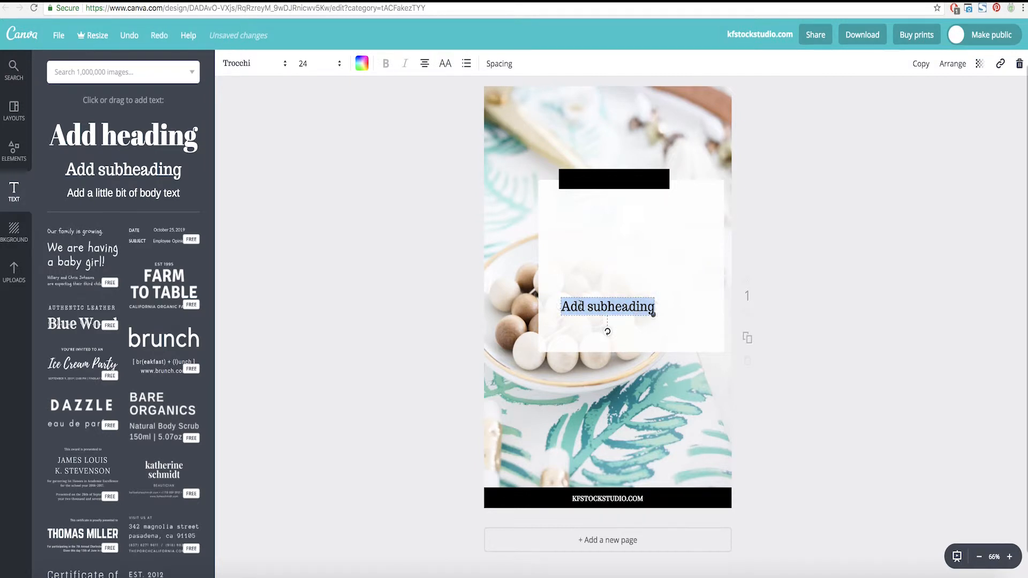
text(Designing)
text( in Nos)
key(BackSpace)
key(BackSpace)
key(BackSpace)
text(Canva)
Format the "Designing in Canva" text in Playfair Display at size 14 and colour it white.
key(super+a)
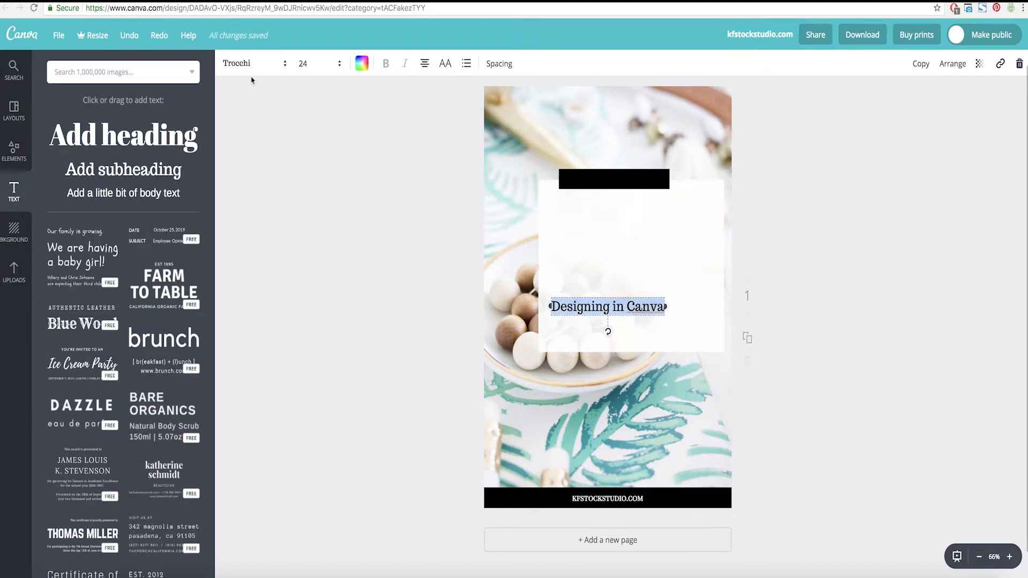
click(270, 65)
click(268, 119)
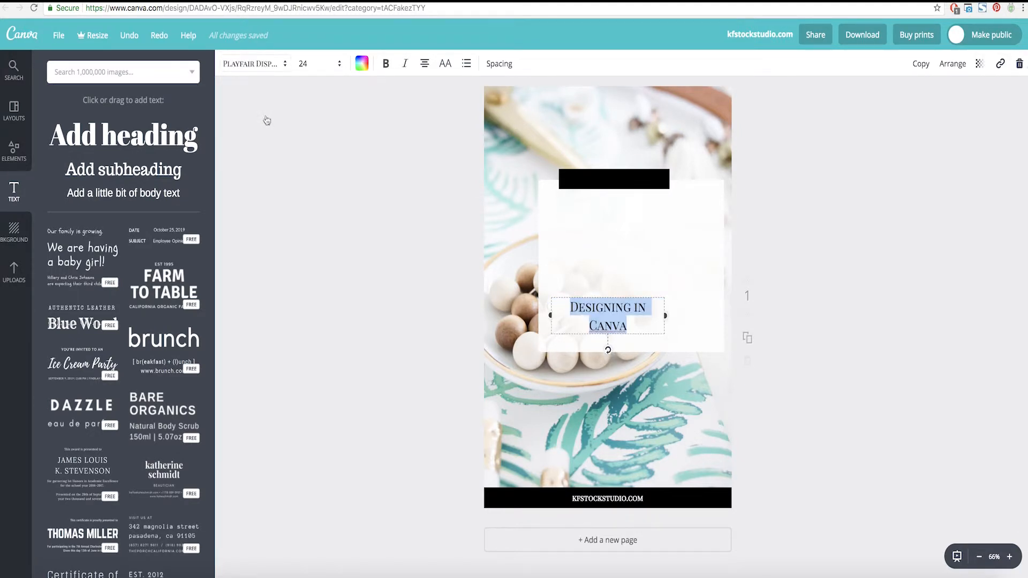
click(329, 66)
click(306, 163)
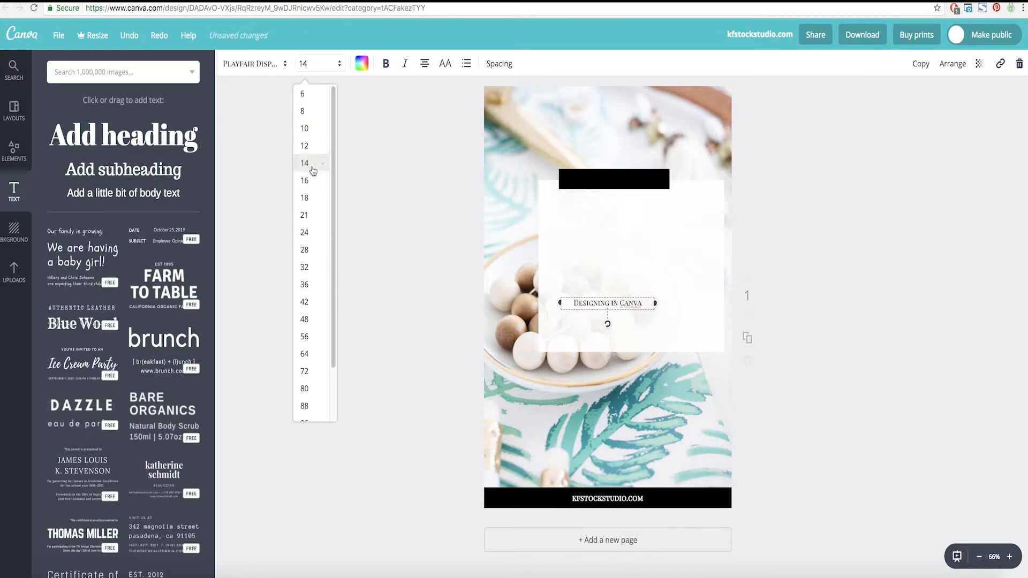
click(362, 63)
click(454, 228)
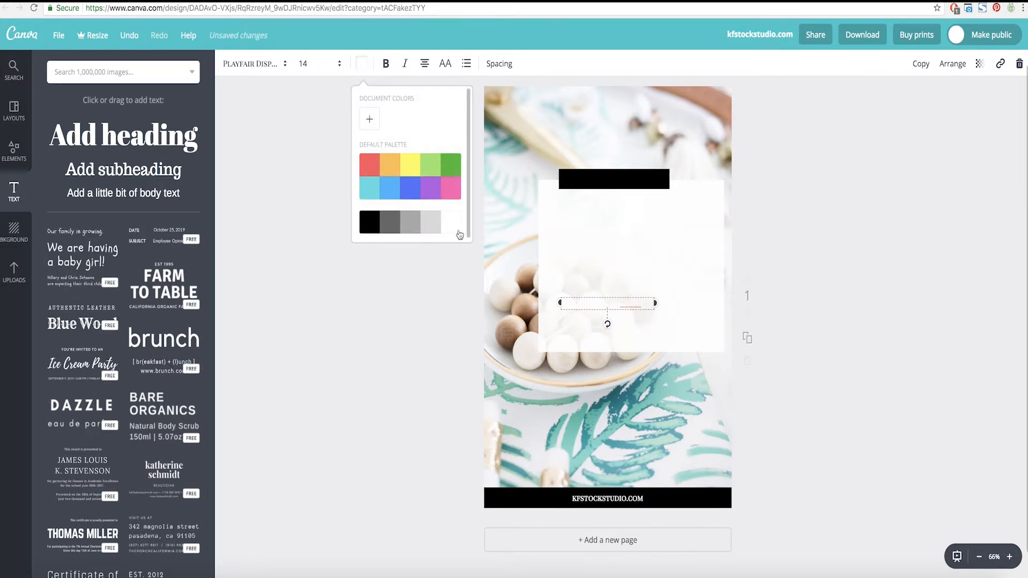
Centre the "Designing in Canva" text on the black bar above the white panel and deselect it.
click(639, 297)
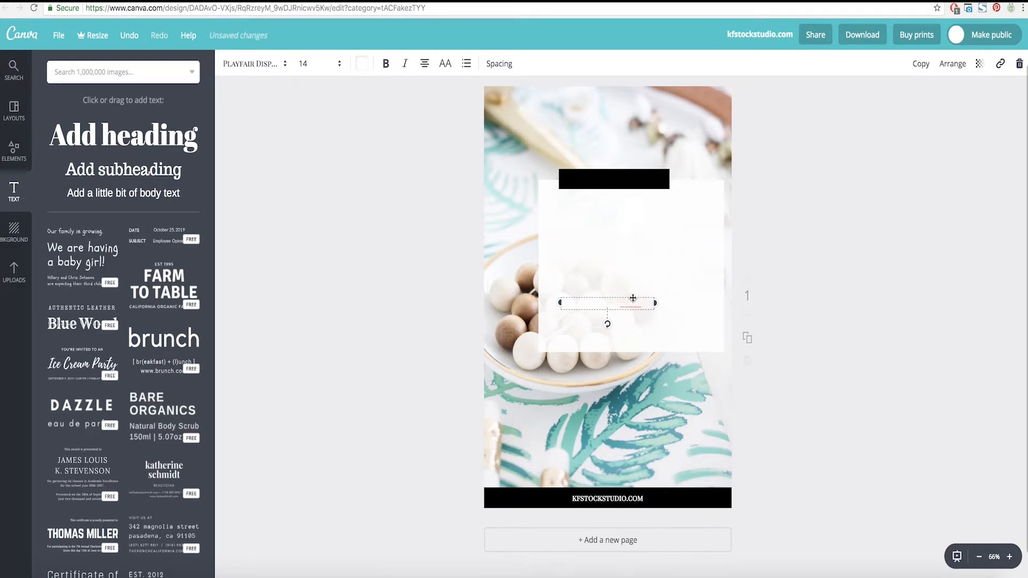
drag(632, 297, 639, 174)
click(378, 386)
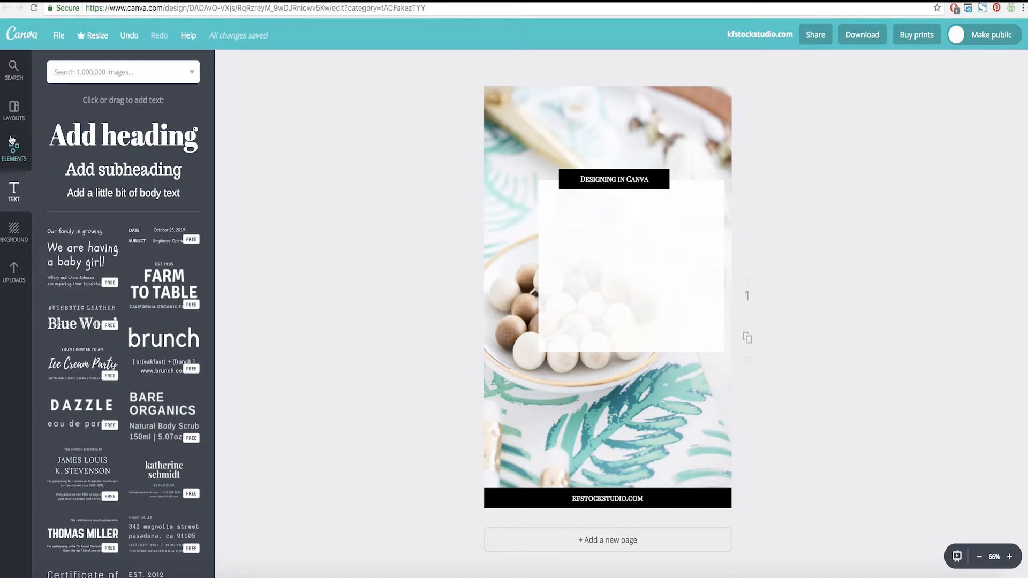
Add a plain solid line to the page and colour it black.
click(18, 155)
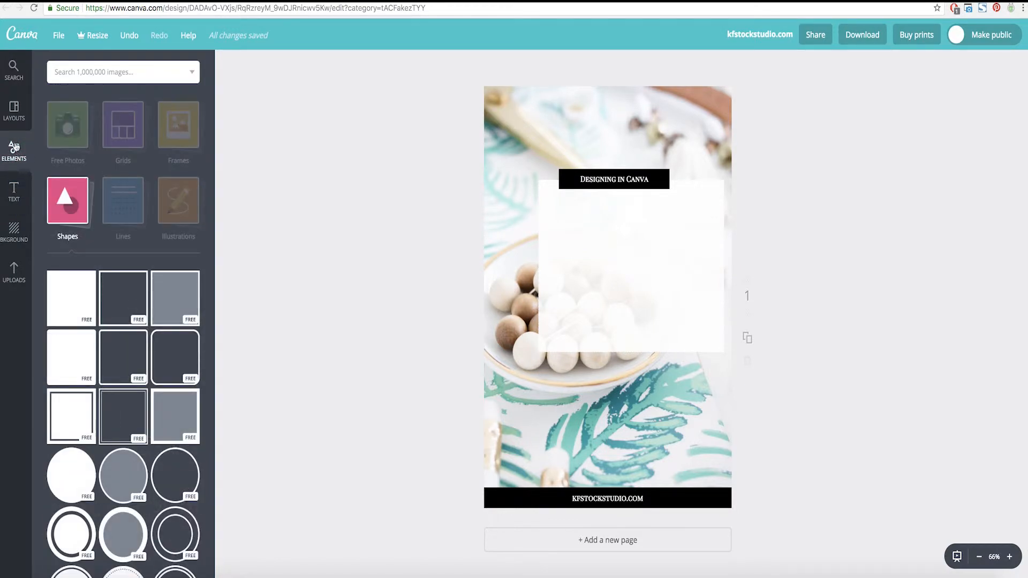
click(116, 211)
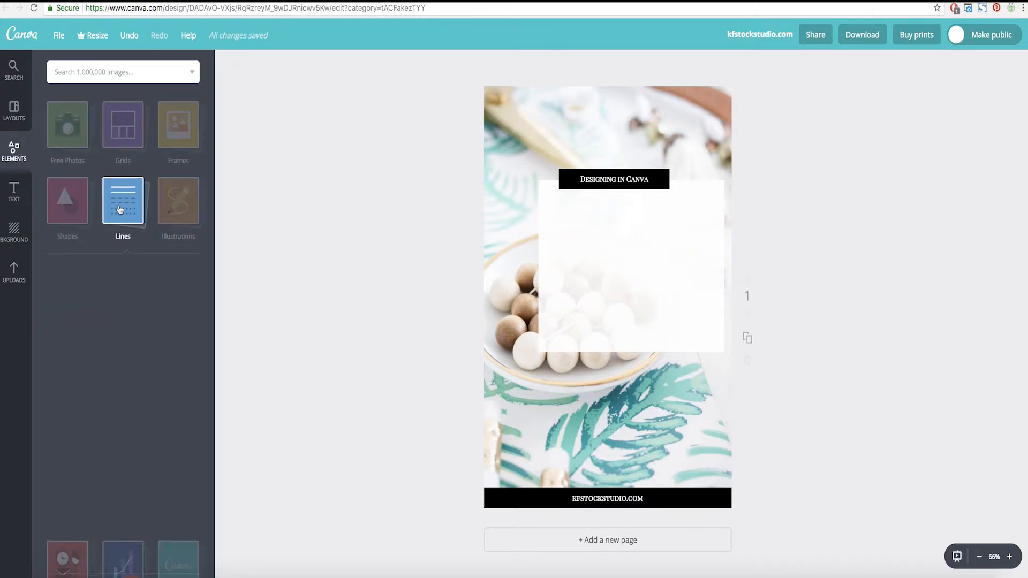
click(61, 276)
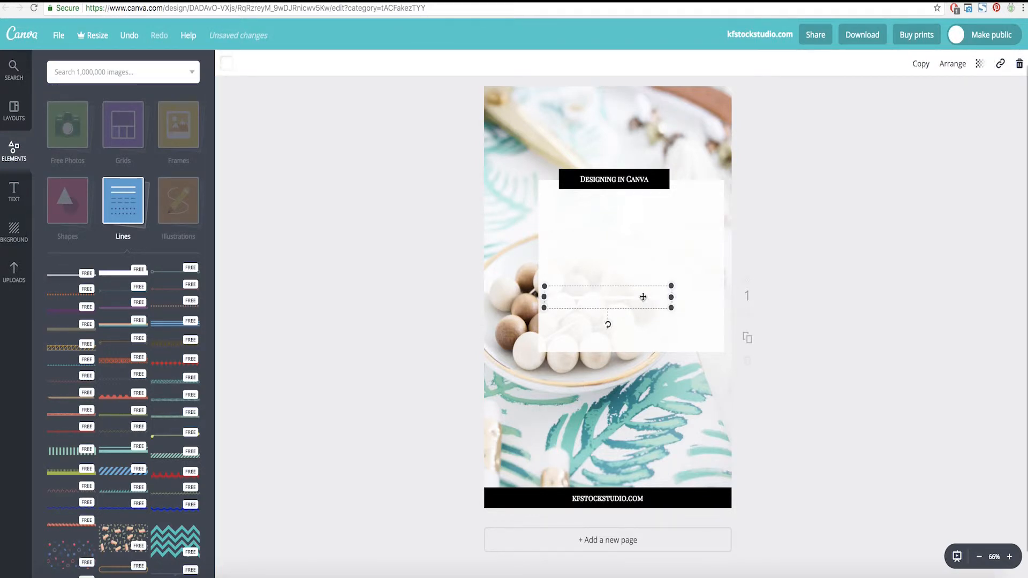
click(227, 64)
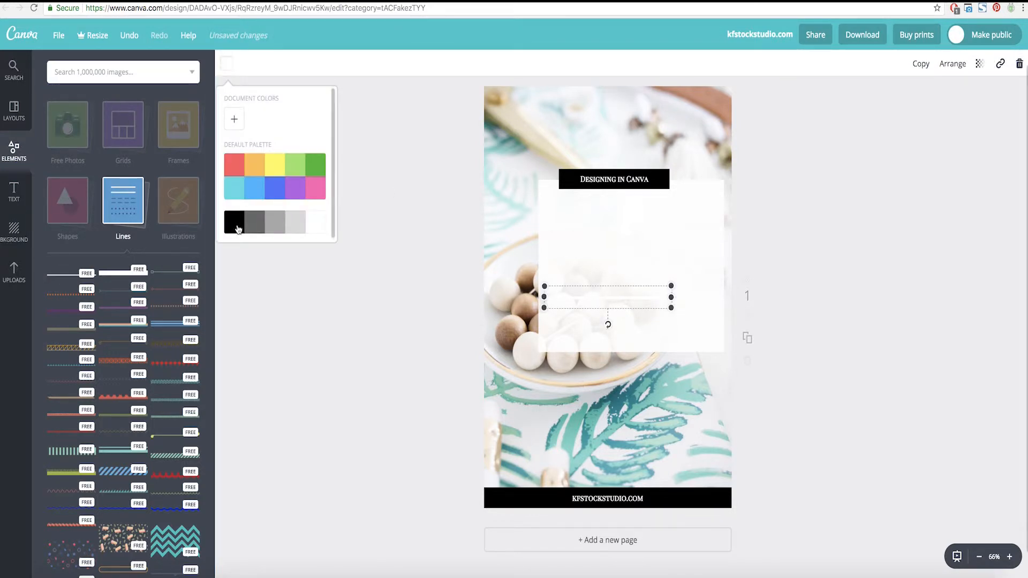
click(238, 228)
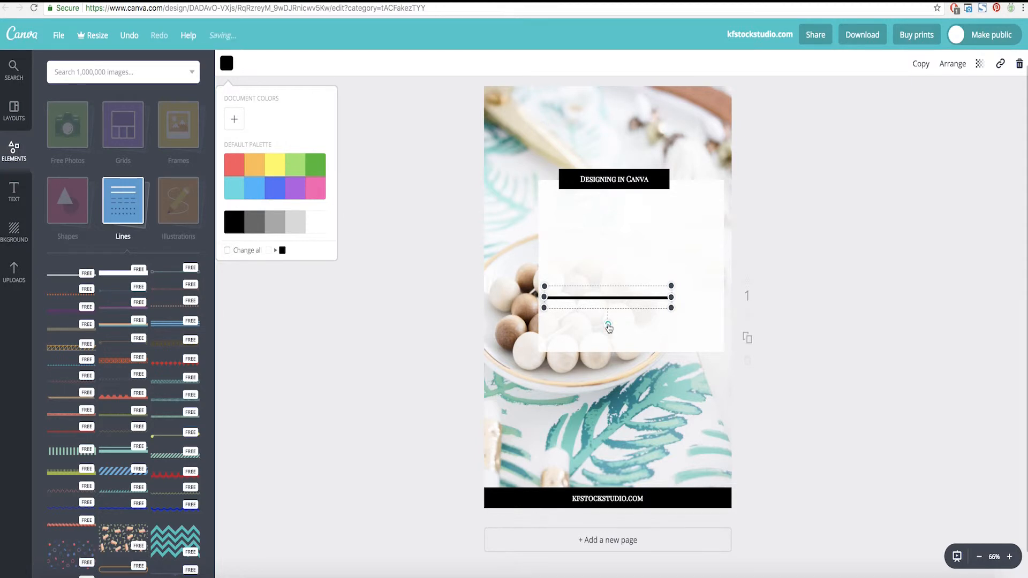
Turn the black line vertical along the white panel's left edge and lengthen it slightly past the panel's bottom.
drag(609, 332, 537, 254)
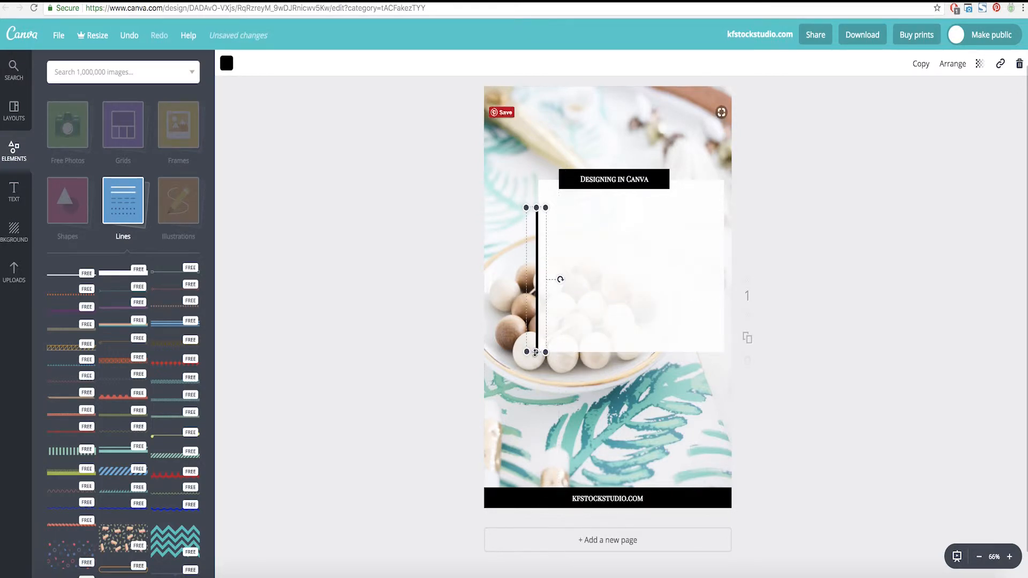
drag(536, 352, 537, 373)
click(851, 323)
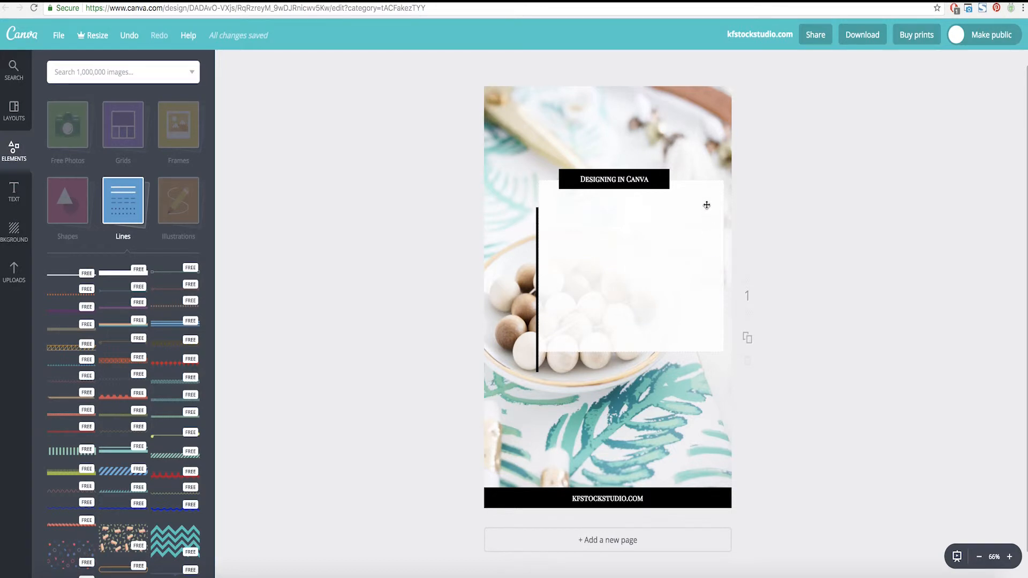
Add a heading text box to the page reading "How to Create A".
click(14, 191)
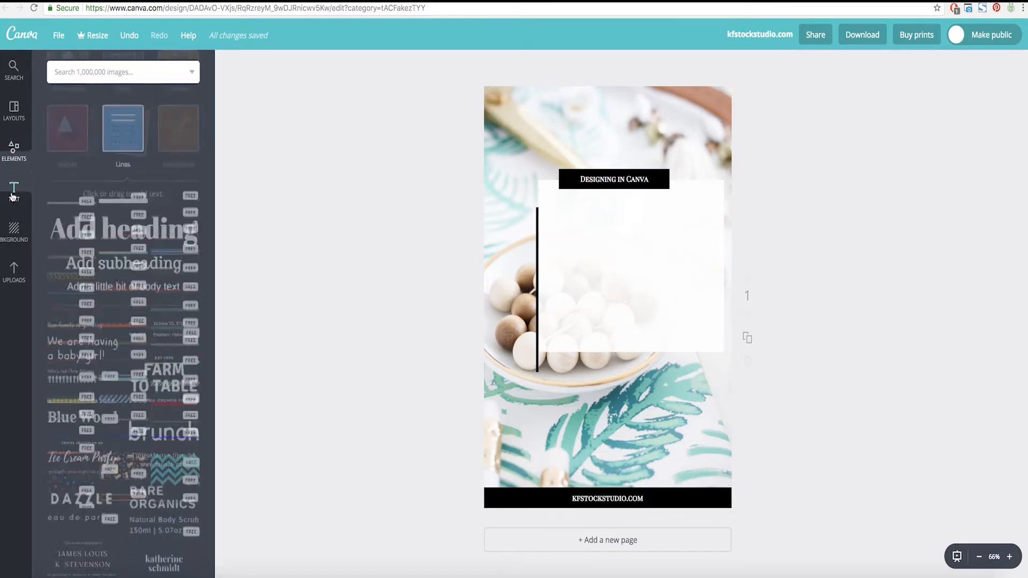
click(128, 140)
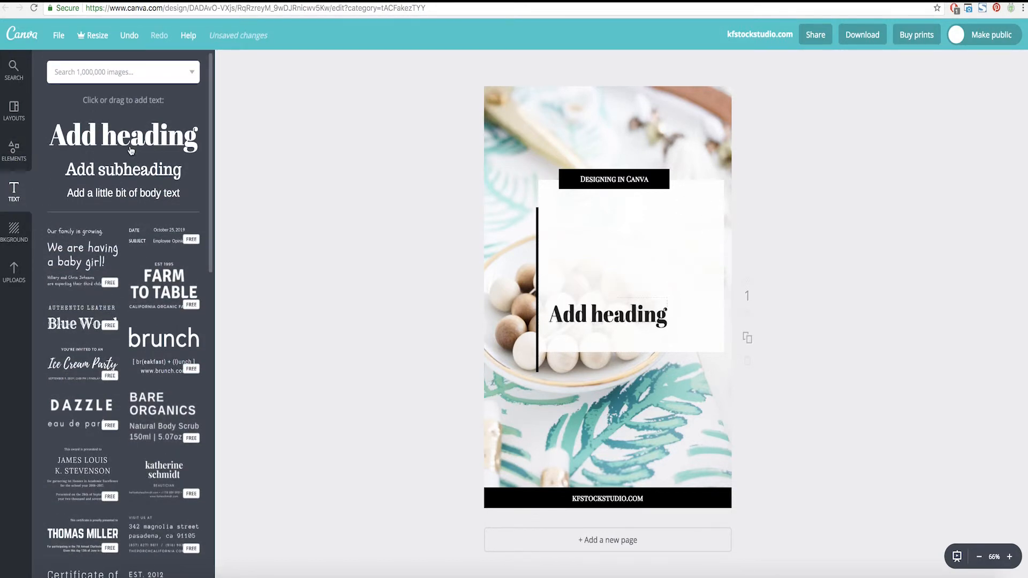
text(H)
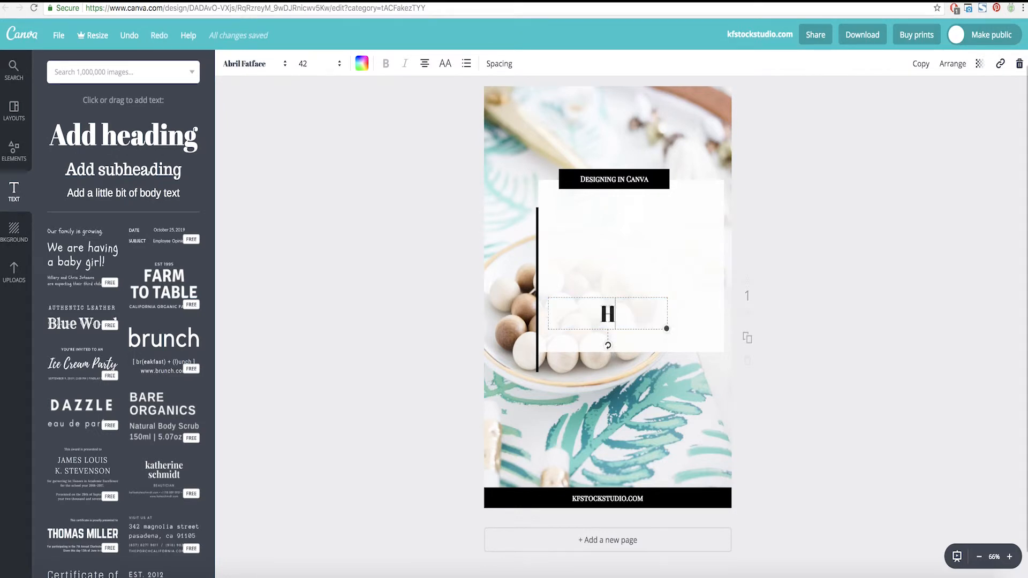
text(ow to Create A)
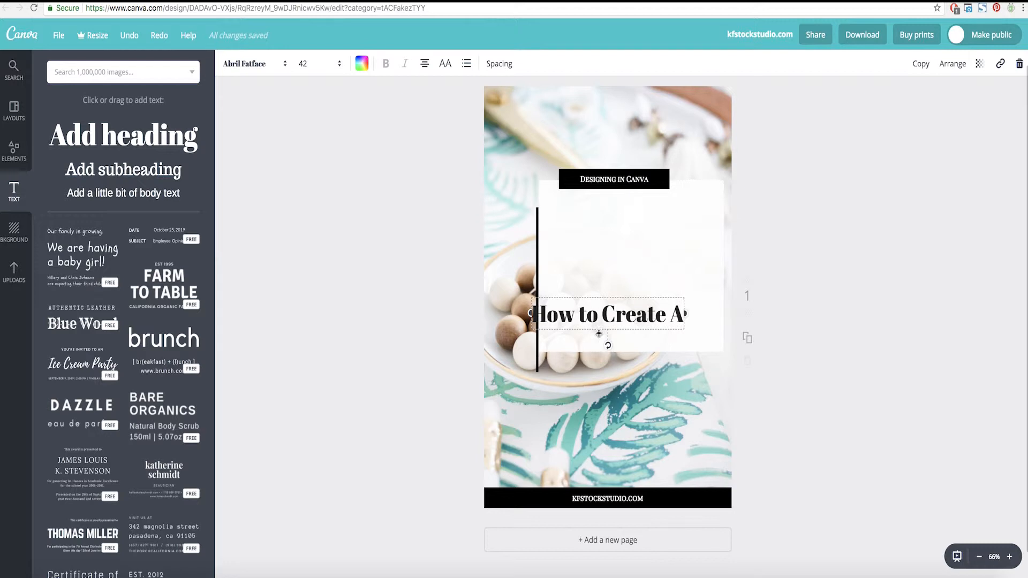
Set the "How to Create A" heading in Playfair Display SC and widen its text box so it fits on one line.
triple_click(597, 327)
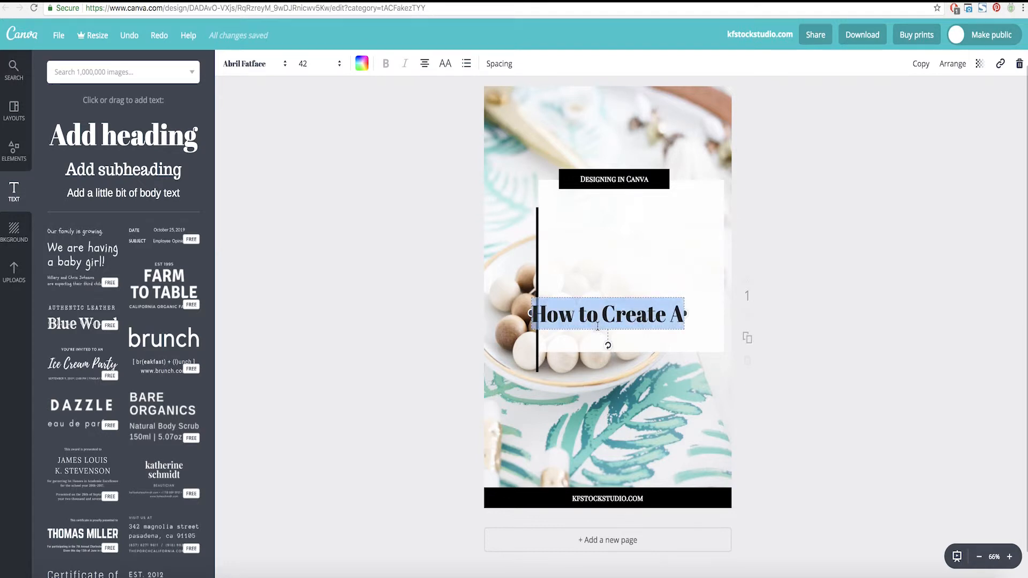
click(278, 67)
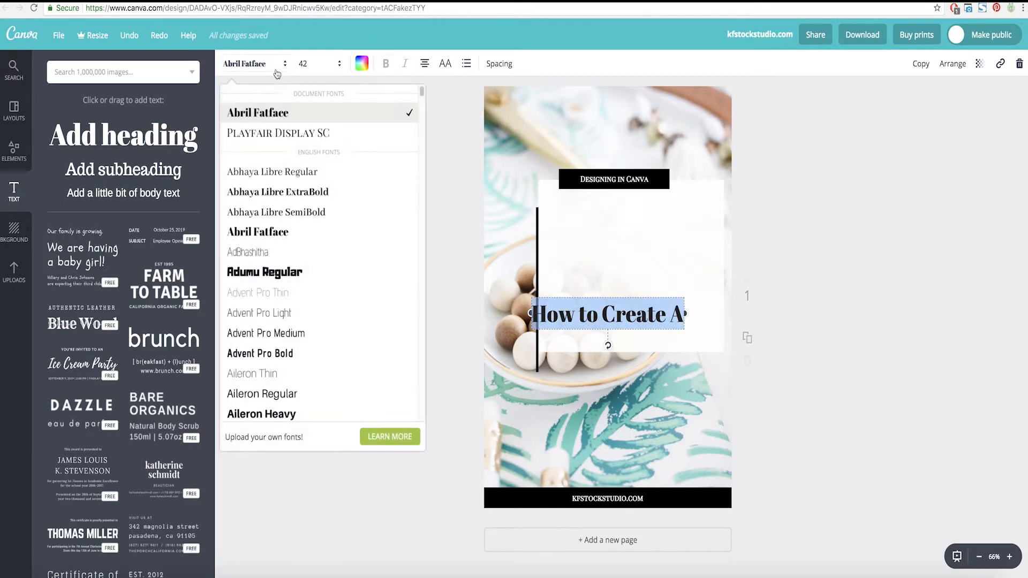
click(275, 134)
drag(685, 329, 718, 327)
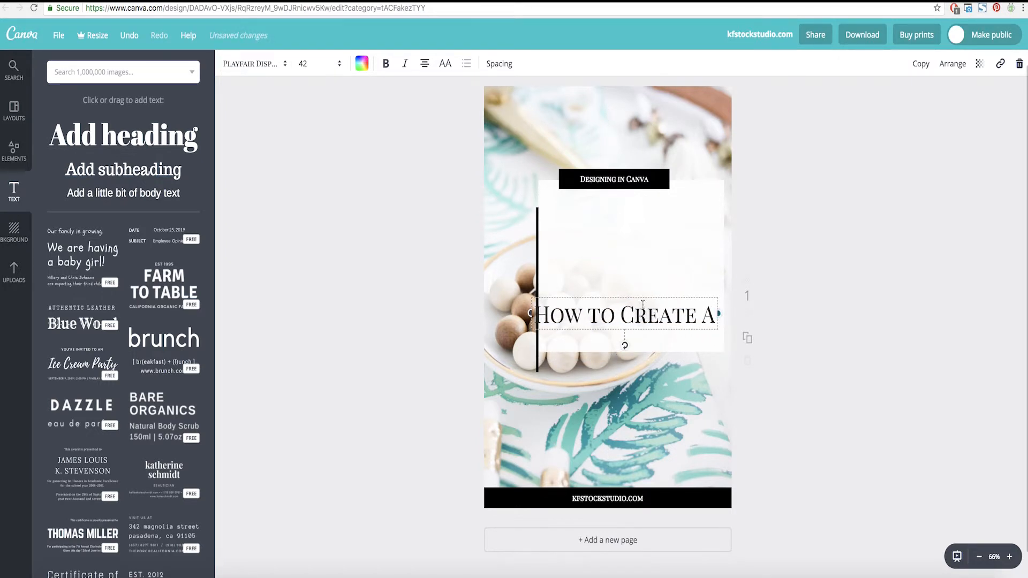
Place the "How to Create A" heading near the top of the white panel beside the black line, at font size 40.
drag(636, 298, 647, 207)
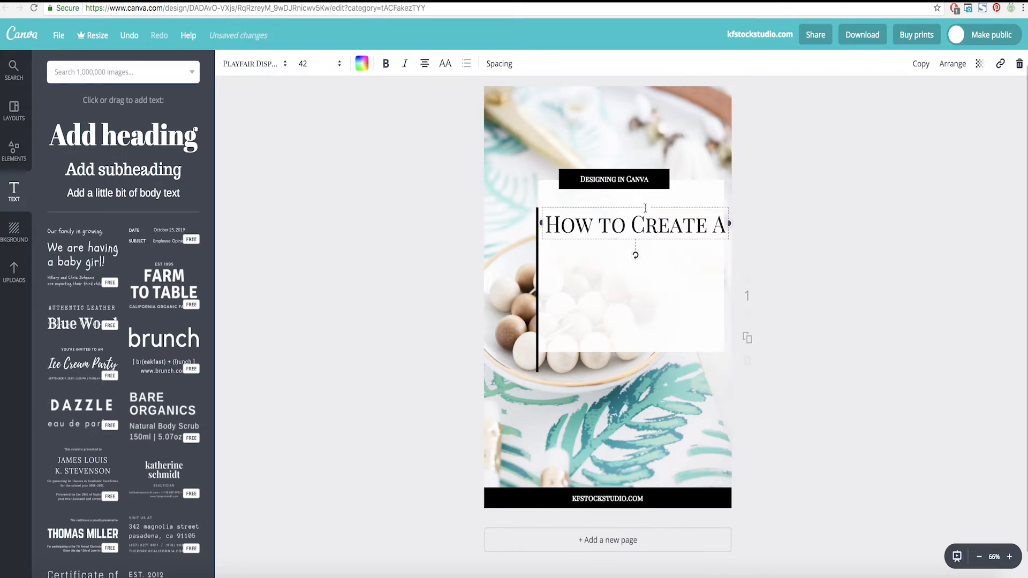
click(320, 62)
text(40)
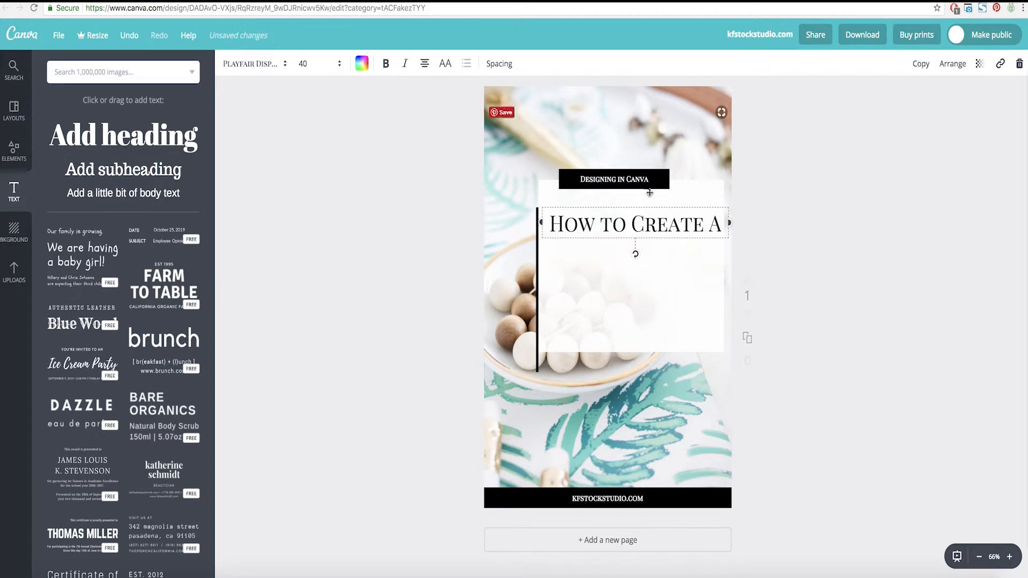
drag(647, 207, 643, 207)
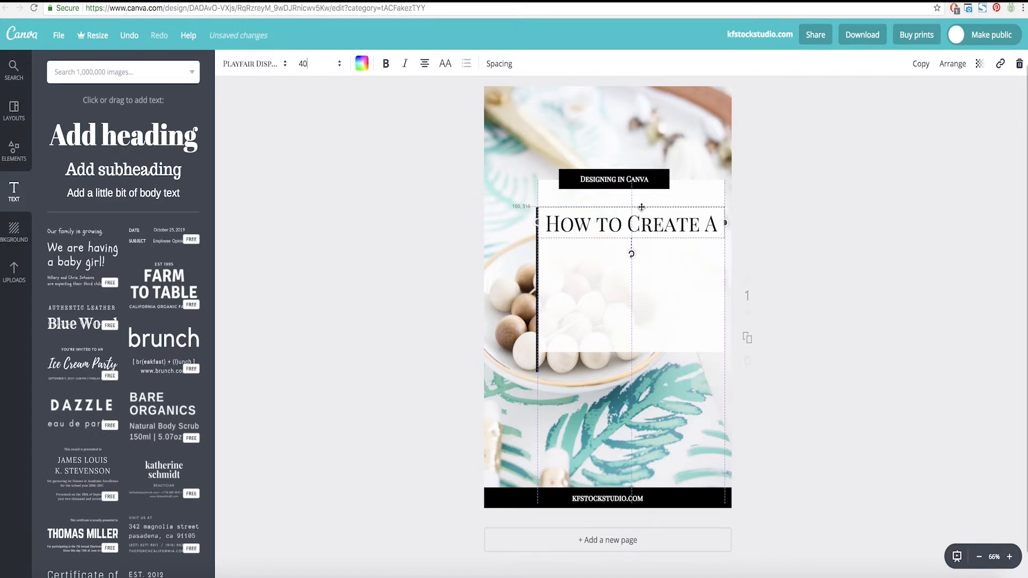
drag(640, 208, 639, 209)
click(821, 359)
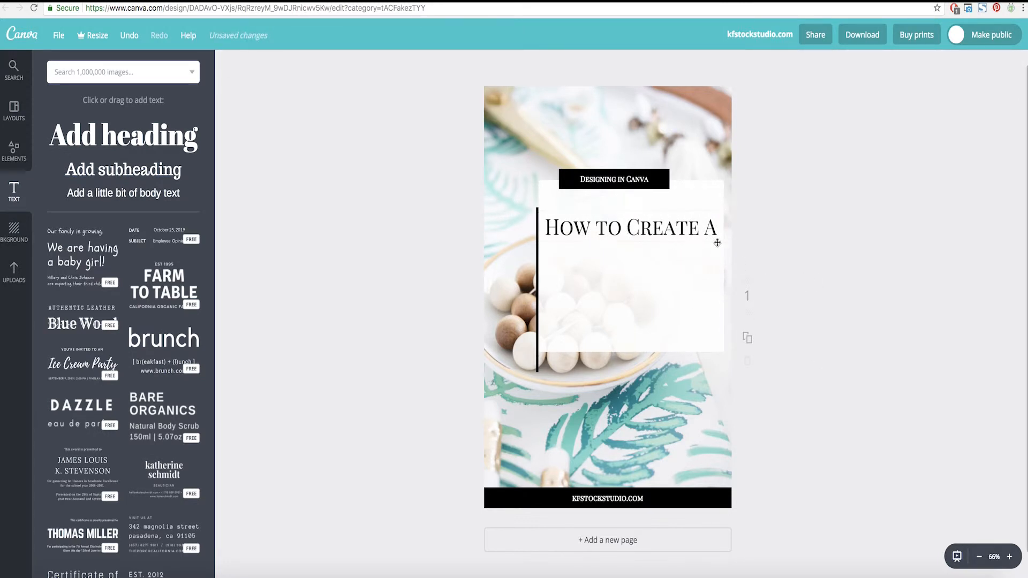
Add a second heading text box to the page reading "Pinterest Graphic".
drag(99, 134, 594, 314)
double_click(632, 314)
triple_click(632, 314)
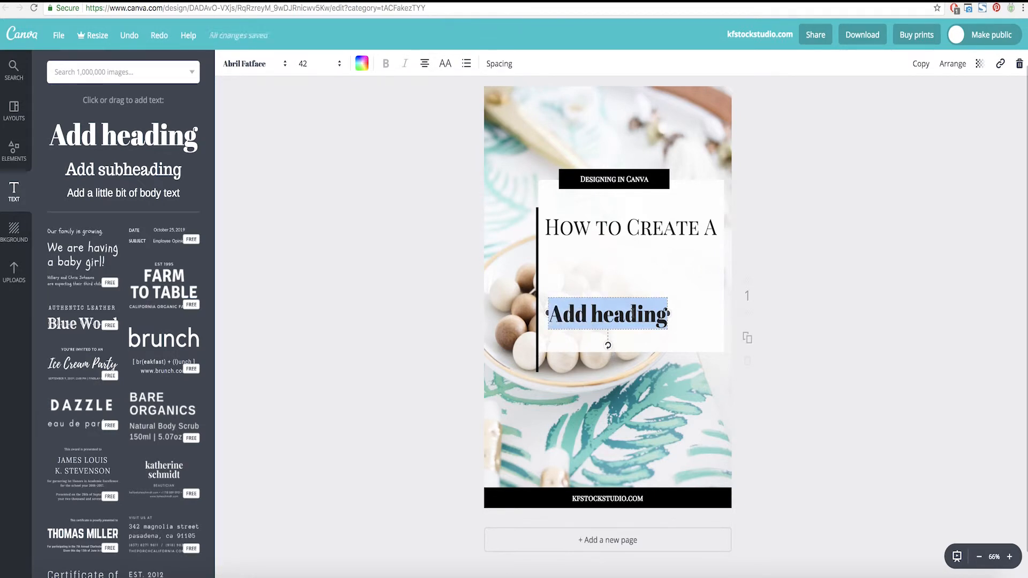
text(Pintr)
key(BackSpace)
text(erest Graphic)
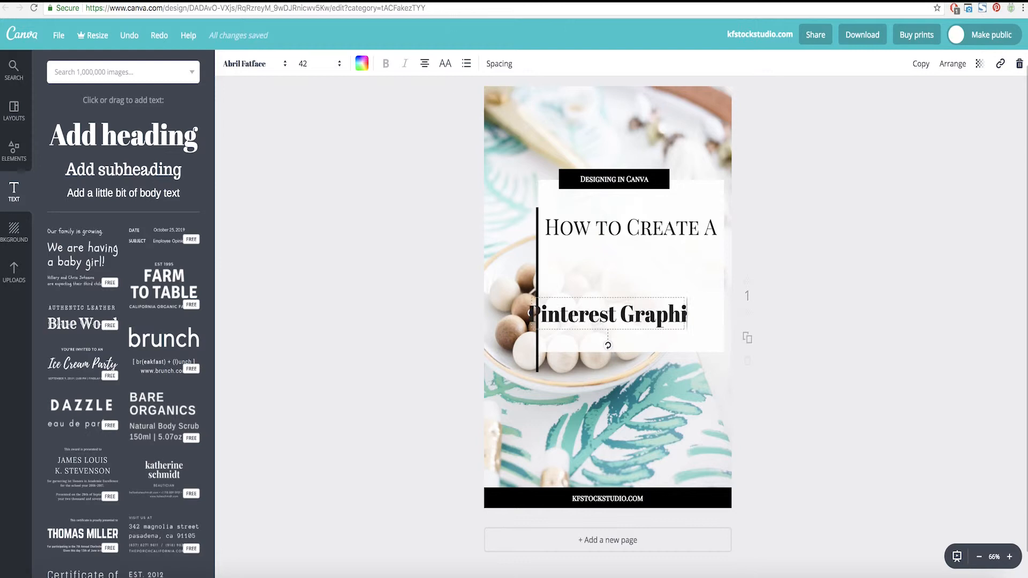
Change the font of the "Pinterest Graphic" heading to Playlist Script.
triple_click(632, 314)
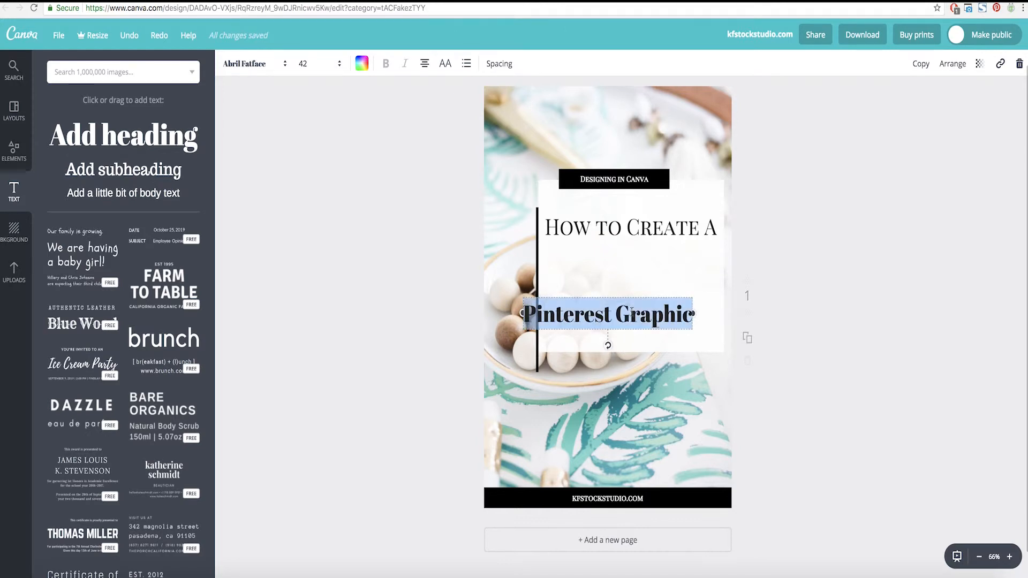
click(283, 65)
scroll(343, 126, down, 5)
scroll(369, 126, down, 20)
scroll(369, 126, down, 20)
scroll(369, 126, down, 10)
scroll(369, 127, down, 1)
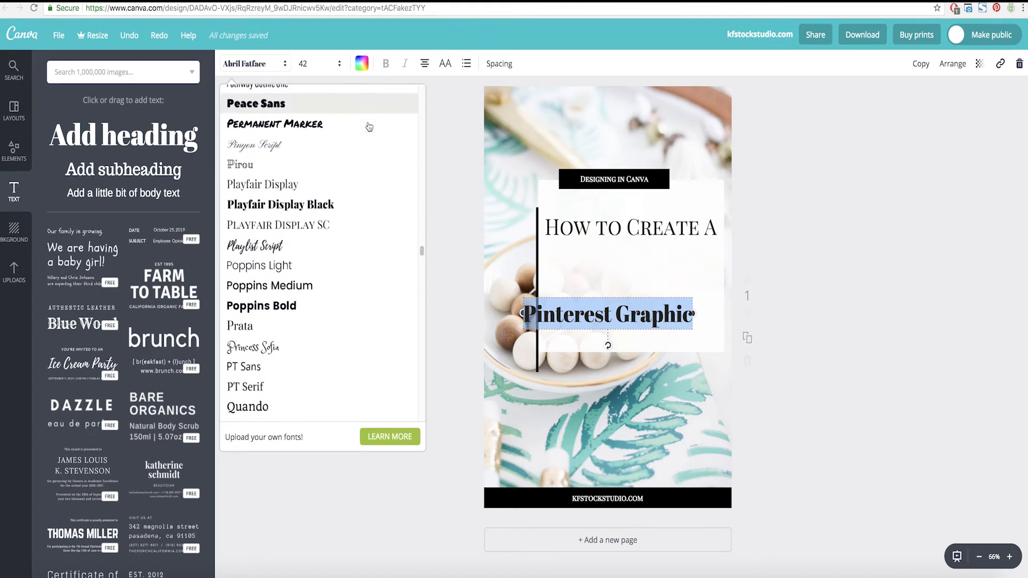
click(258, 251)
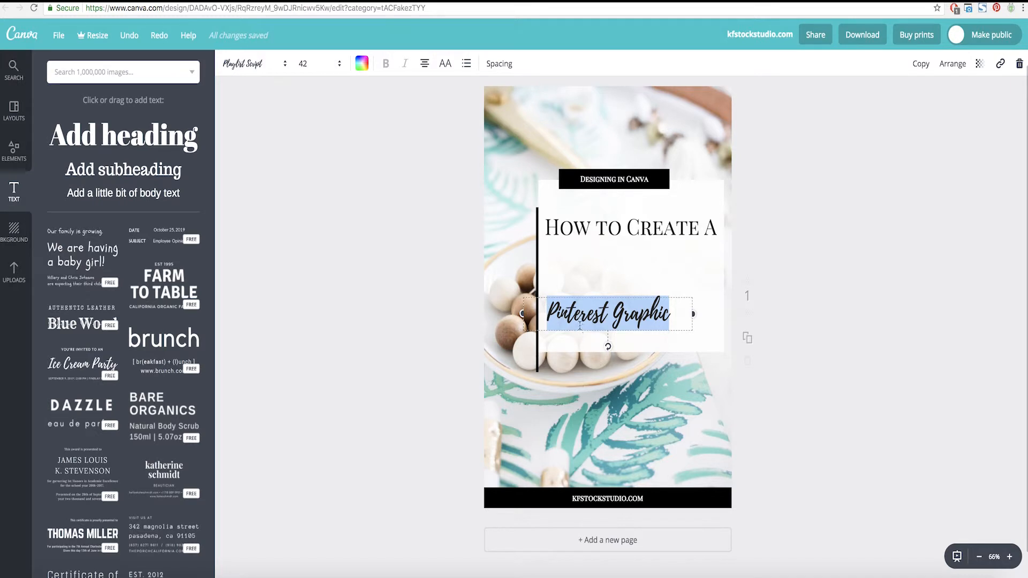
click(282, 65)
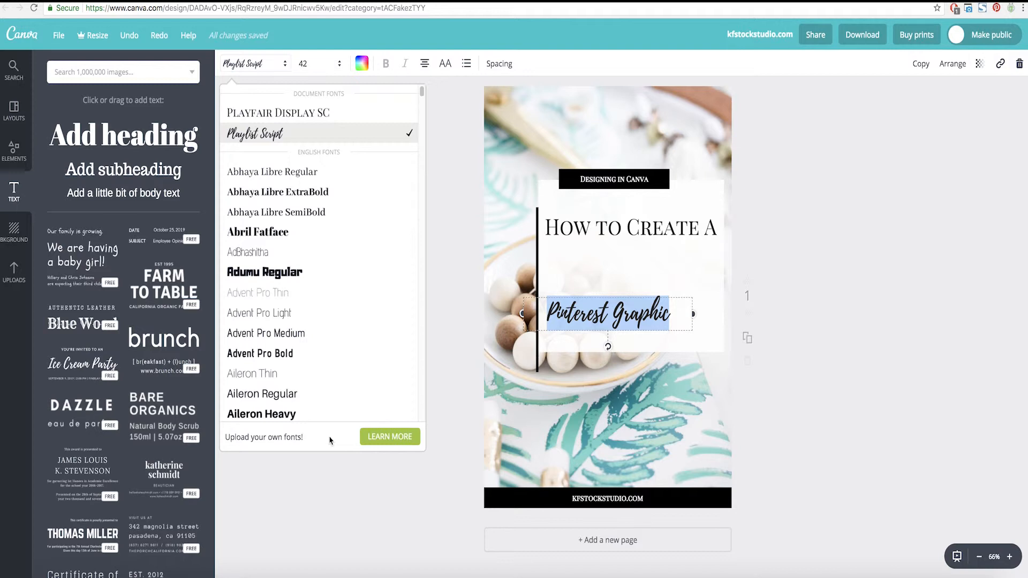
click(329, 471)
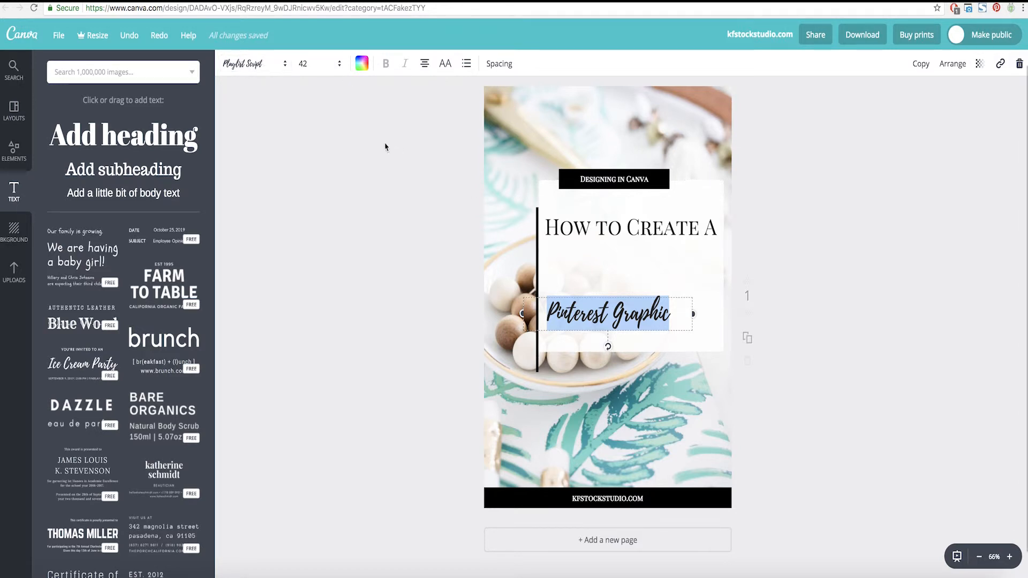
Set "Pinterest Graphic" to size 56 and position it on the white panel directly below "How to Create A".
click(342, 65)
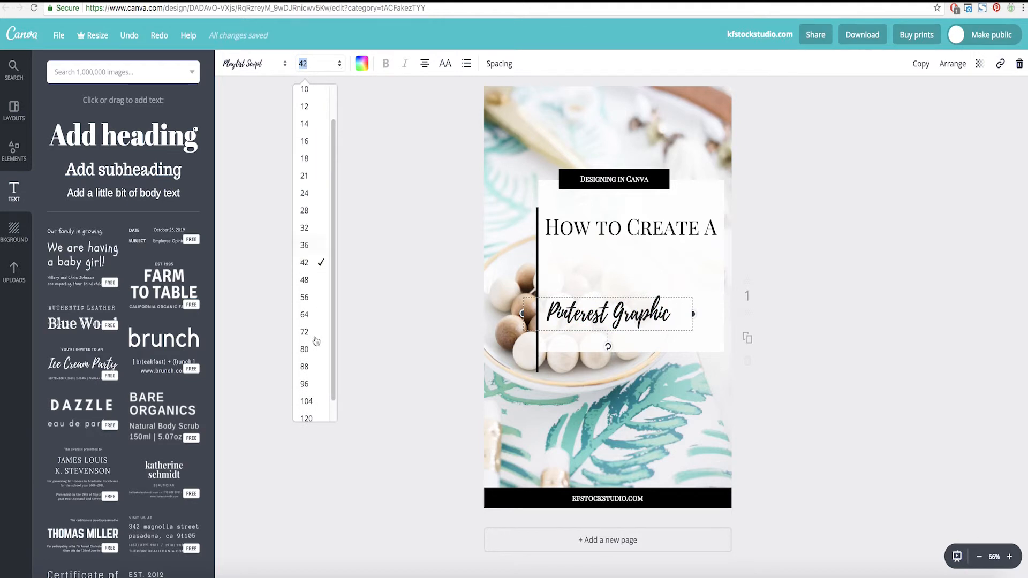
click(313, 299)
drag(626, 294, 645, 243)
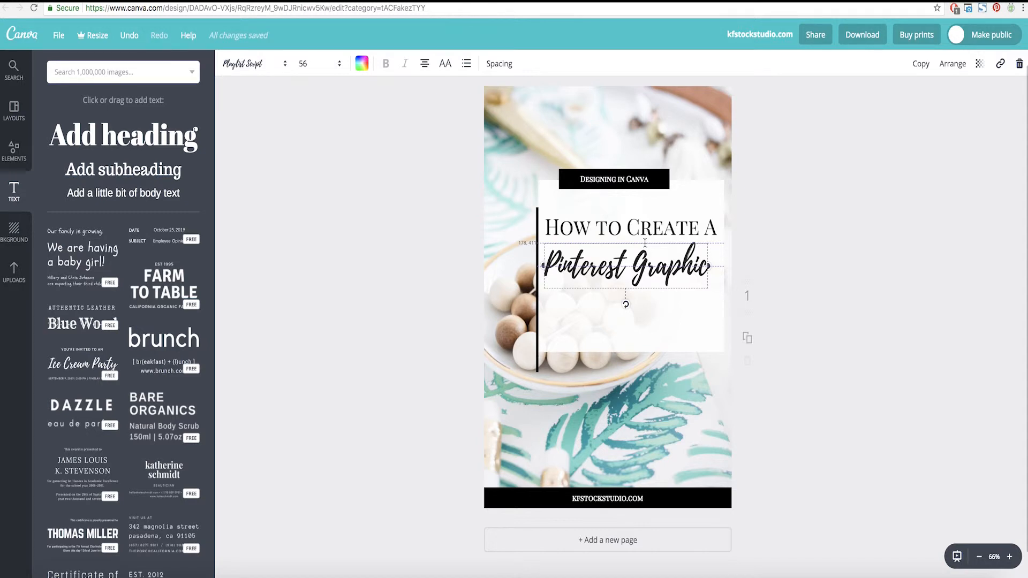
click(733, 271)
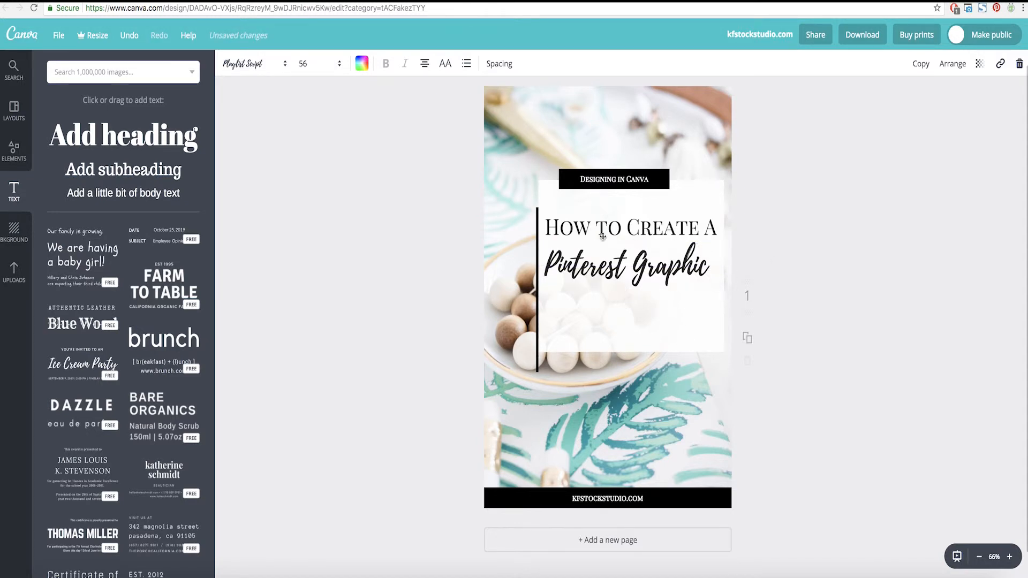
drag(620, 244, 620, 248)
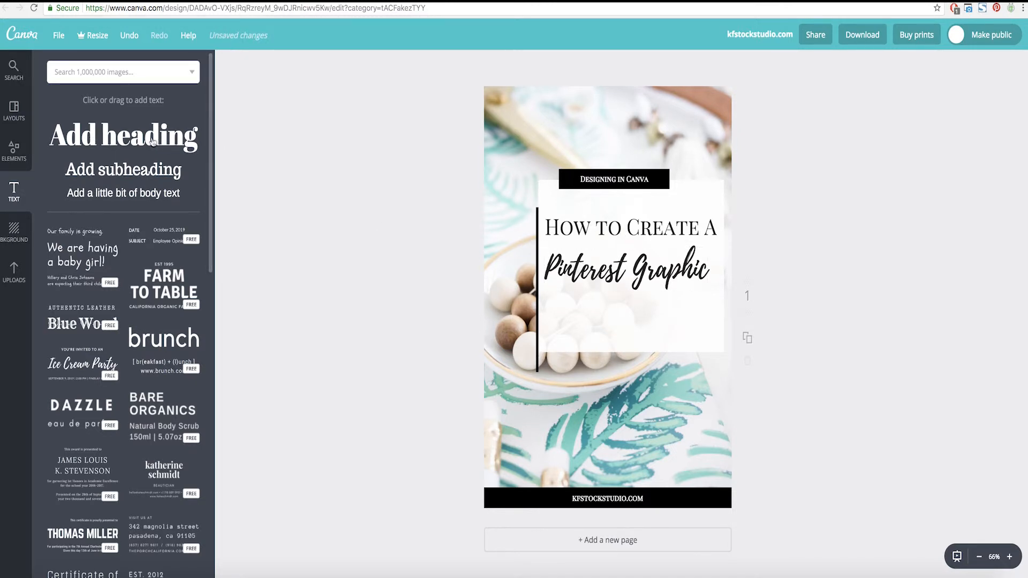
Duplicate the "How to Create A" heading and change the copy's text to "In Canva".
click(607, 229)
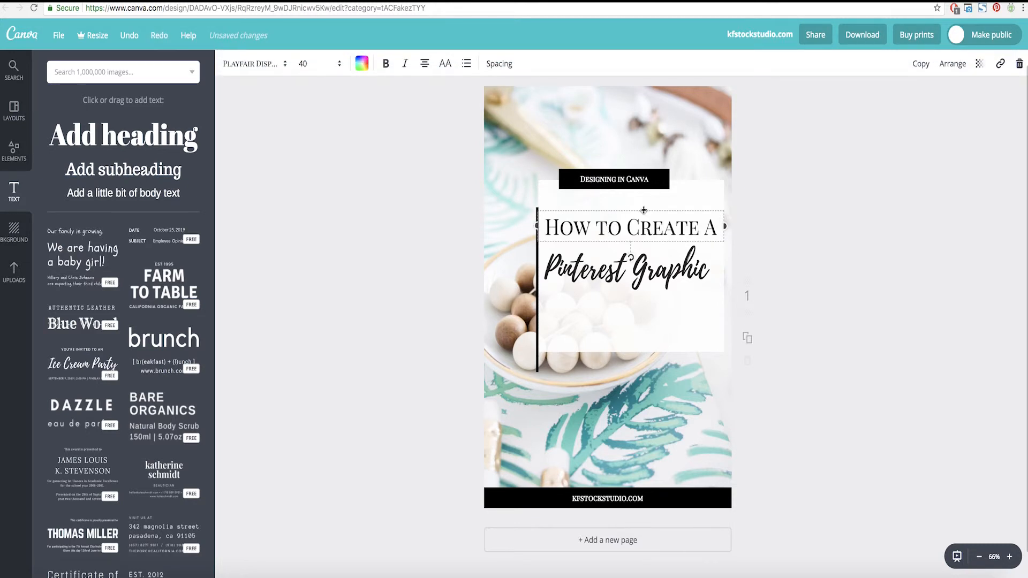
click(919, 64)
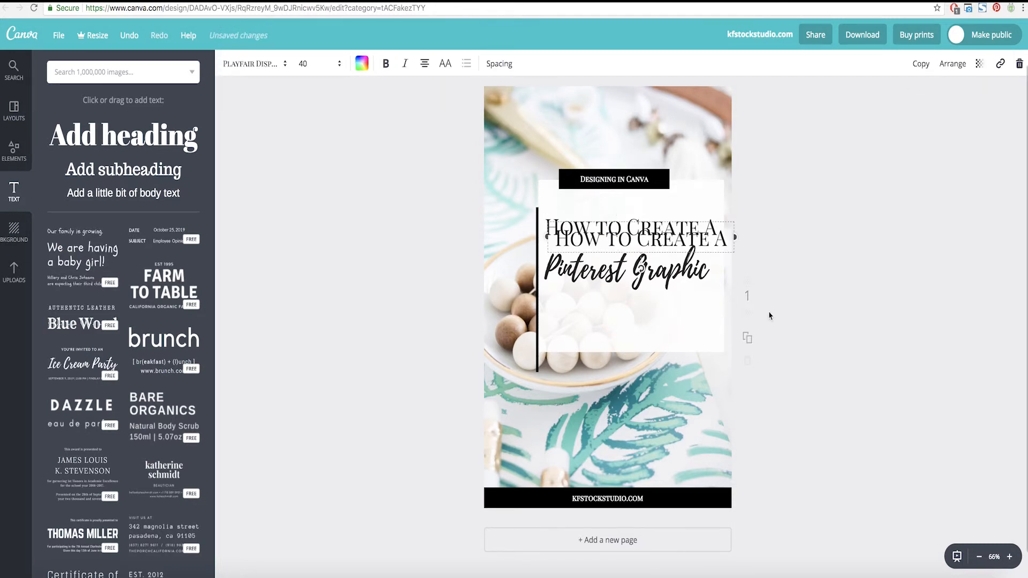
triple_click(638, 237)
text(In C)
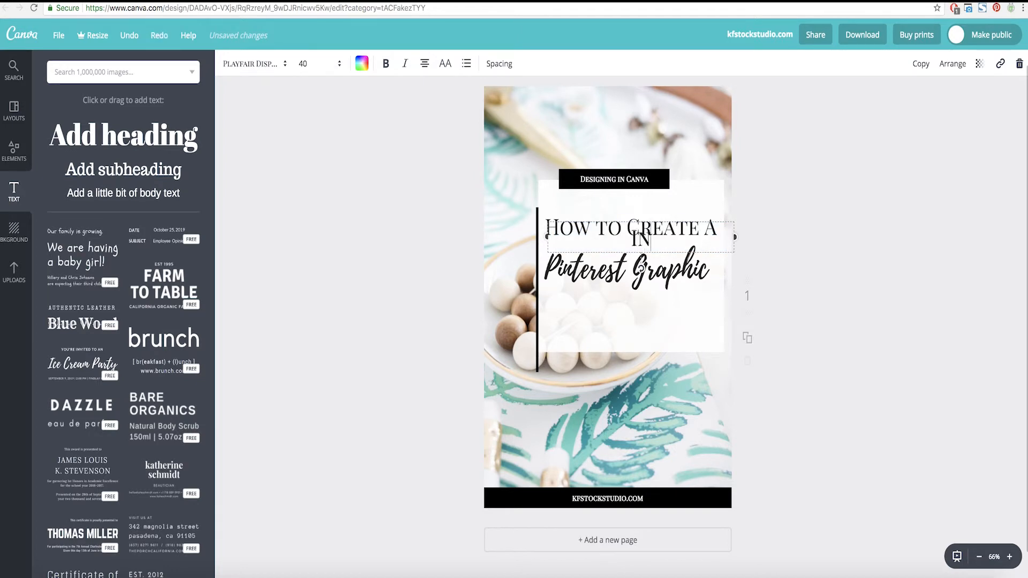
text(anva)
Left-align the "In Canva" text and move it below "Pinterest Graphic", in line with the title's left edge.
click(424, 64)
click(427, 98)
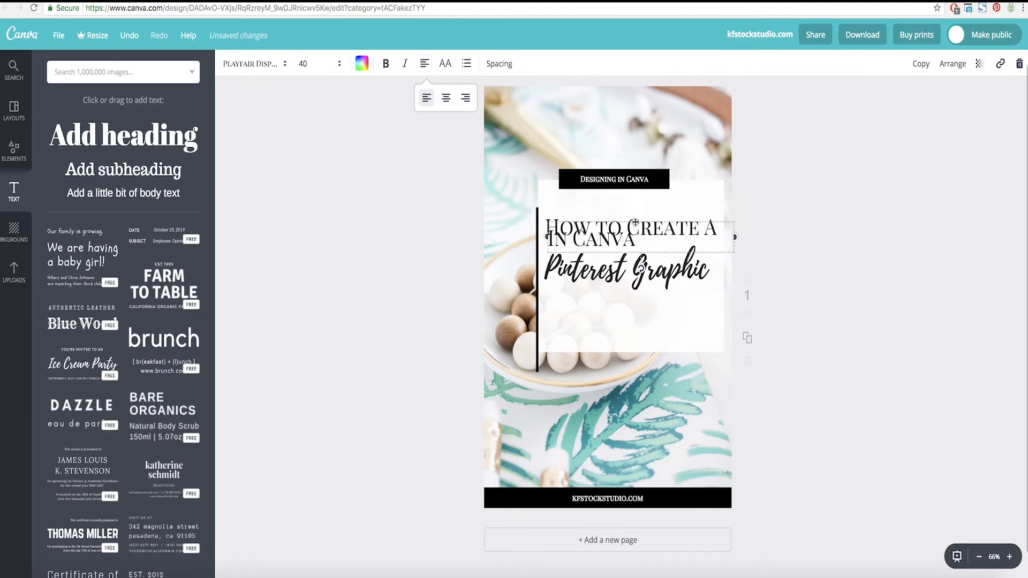
drag(636, 253, 680, 313)
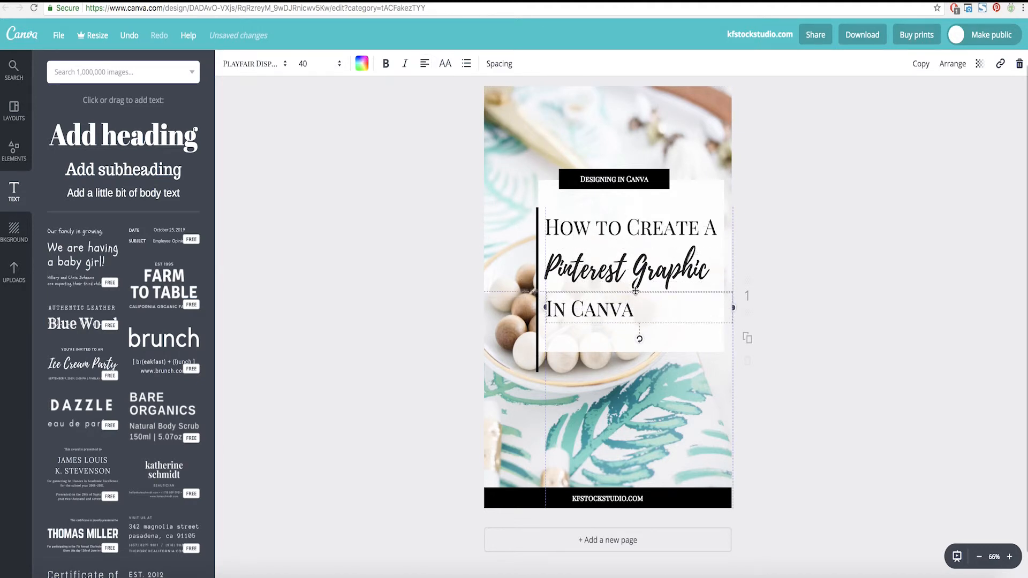
click(855, 333)
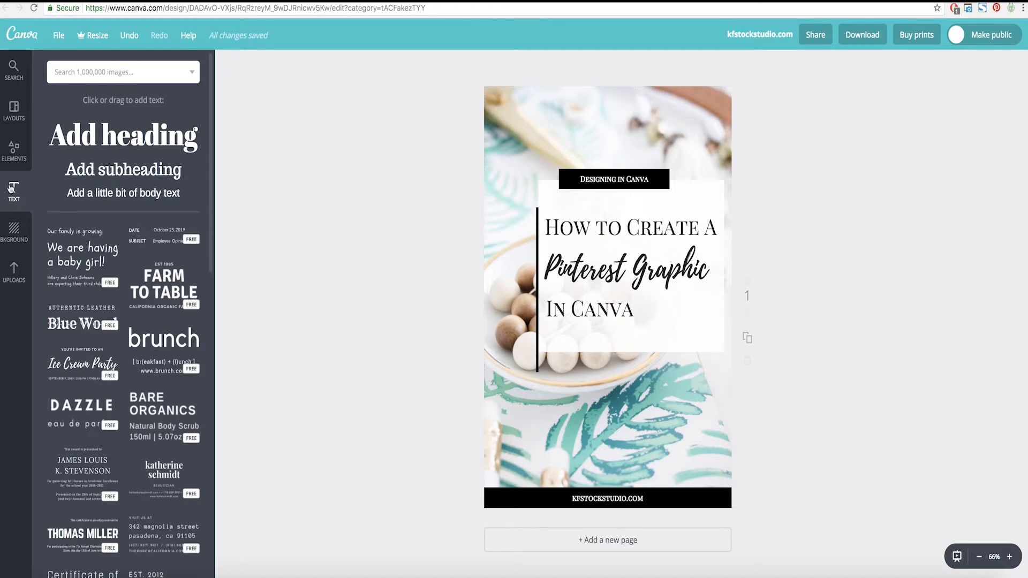
Add the black-and-white "Two Faced" circle from the premade text designs to the page.
scroll(108, 315, down, 10)
scroll(108, 314, down, 10)
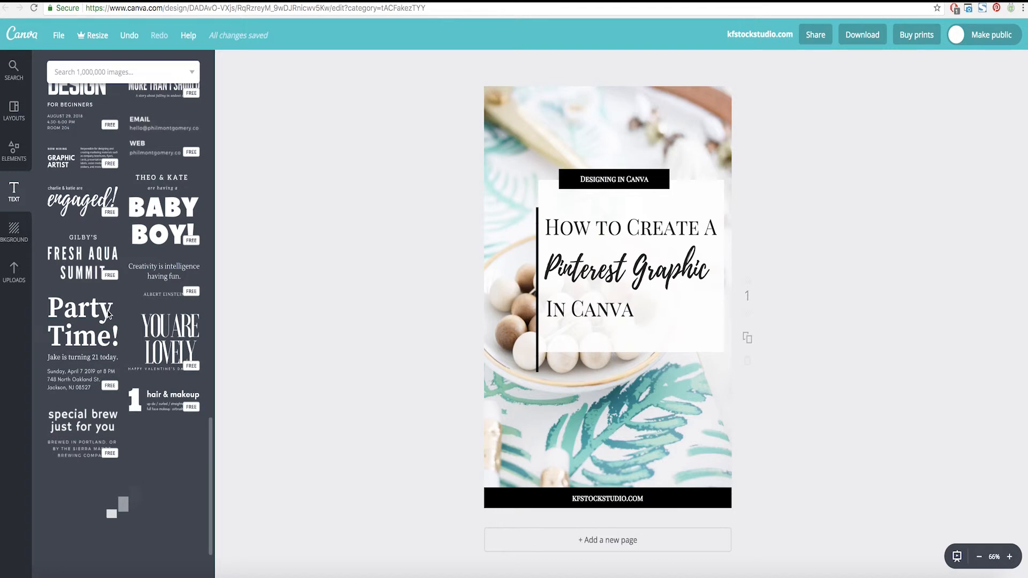
scroll(108, 315, down, 10)
scroll(108, 315, down, 15)
scroll(108, 322, down, 10)
scroll(107, 341, down, 5)
click(139, 344)
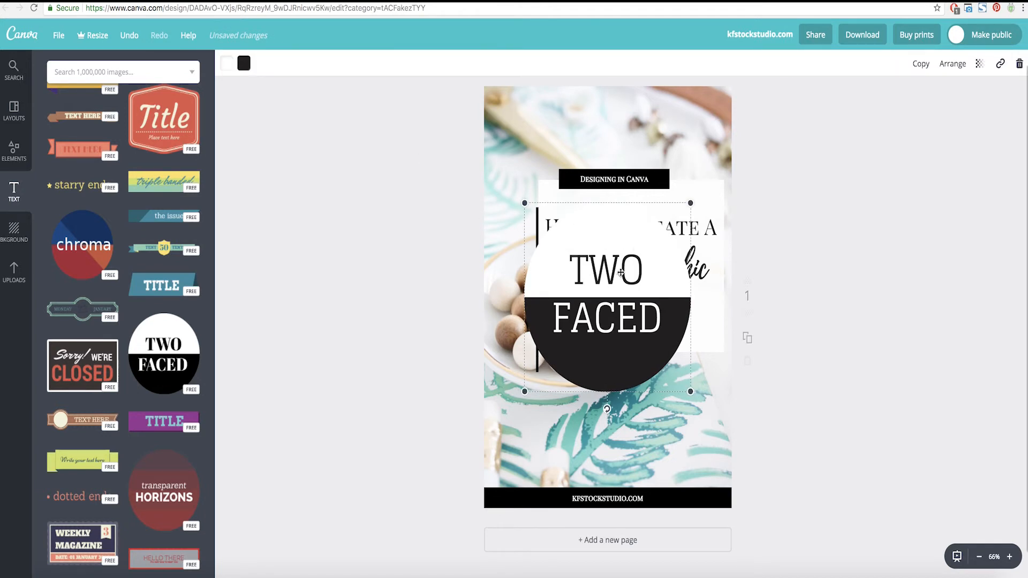
Replace the circle's text with "How" in the white half and "To" in the black half.
double_click(621, 273)
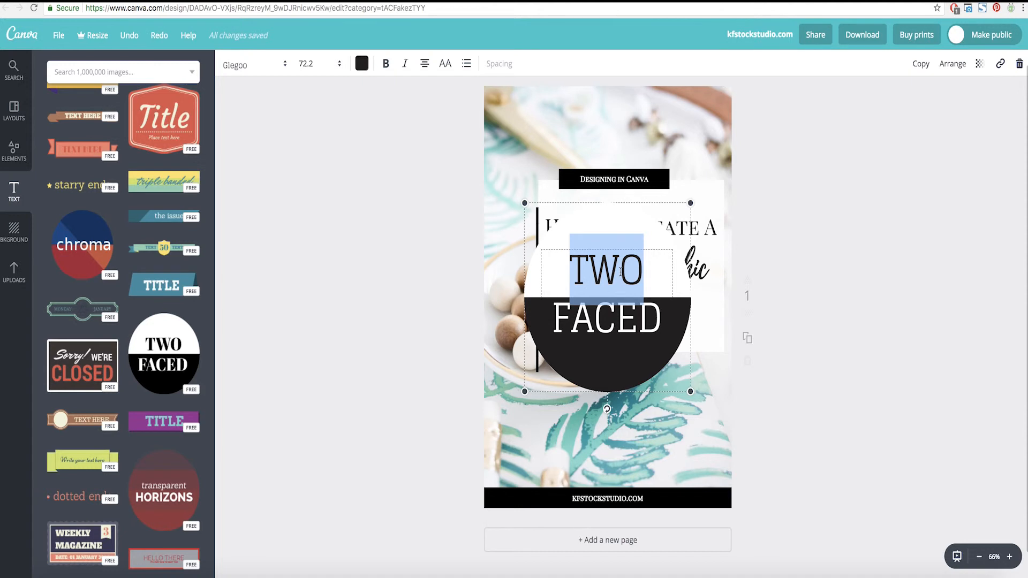
text(How)
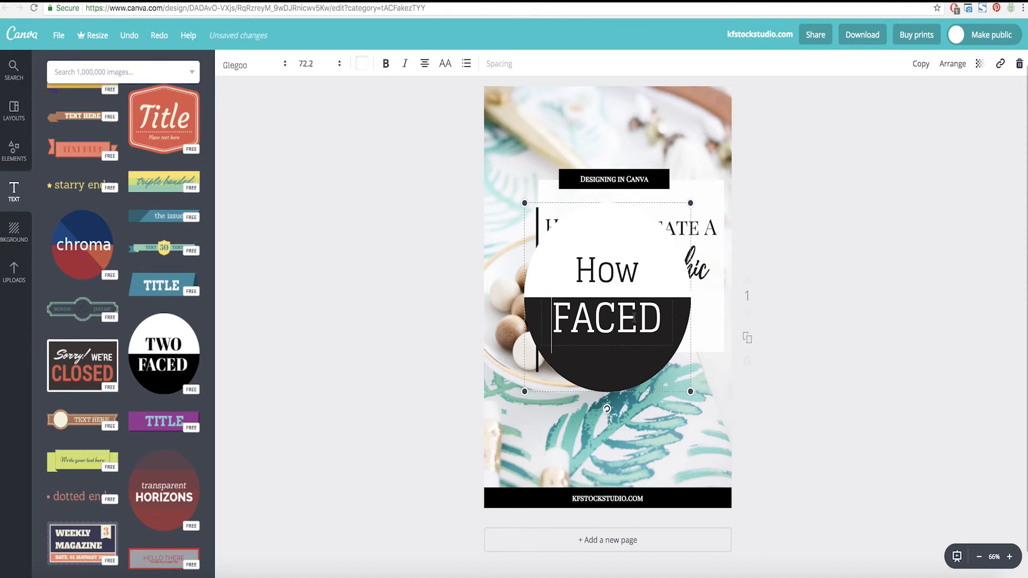
double_click(634, 317)
text(To)
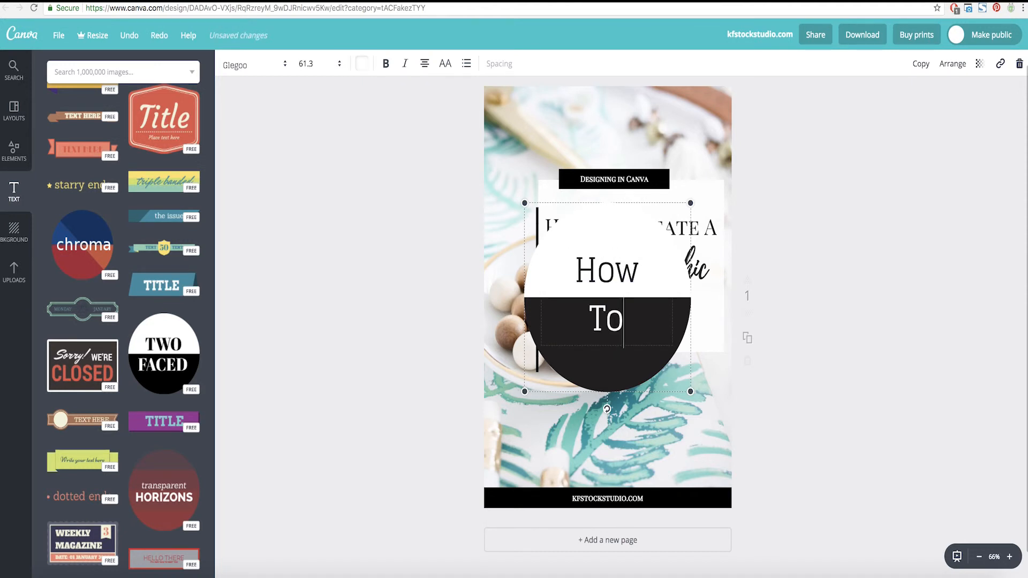
Set both words in the circle, "How" and "To", to the Playfair Display SC font.
double_click(622, 270)
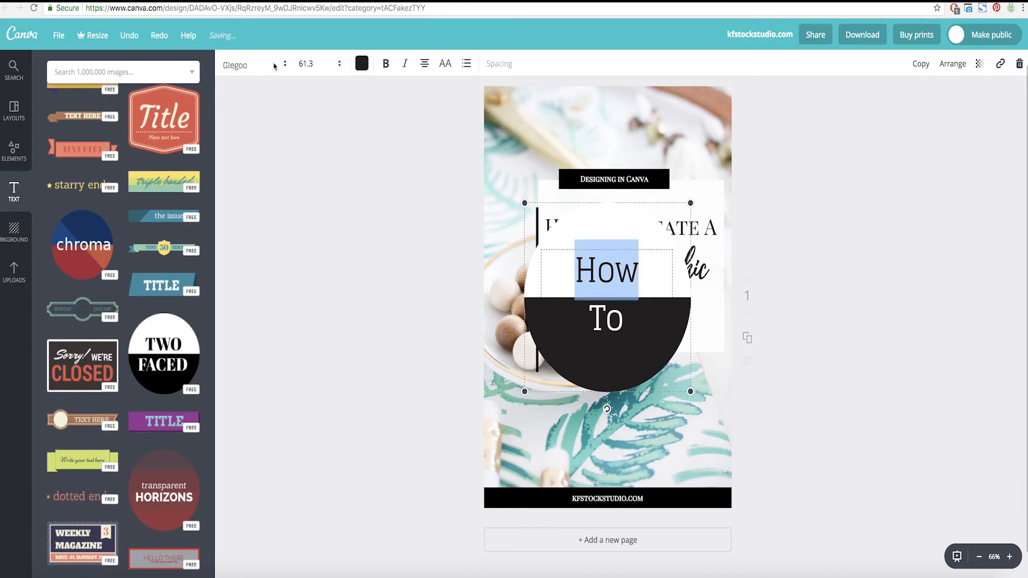
click(265, 64)
drag(423, 170, 423, 92)
click(295, 113)
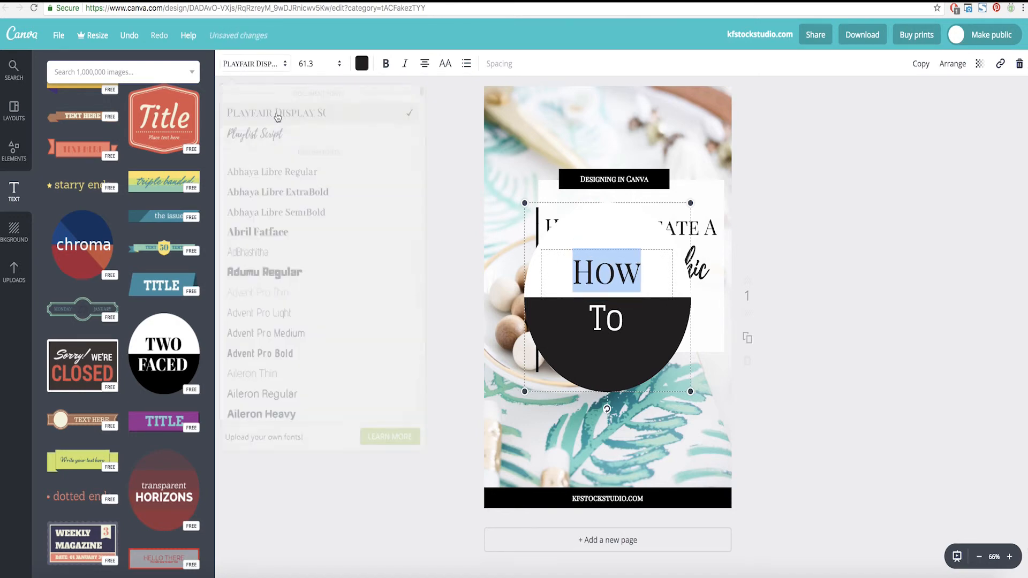
double_click(609, 324)
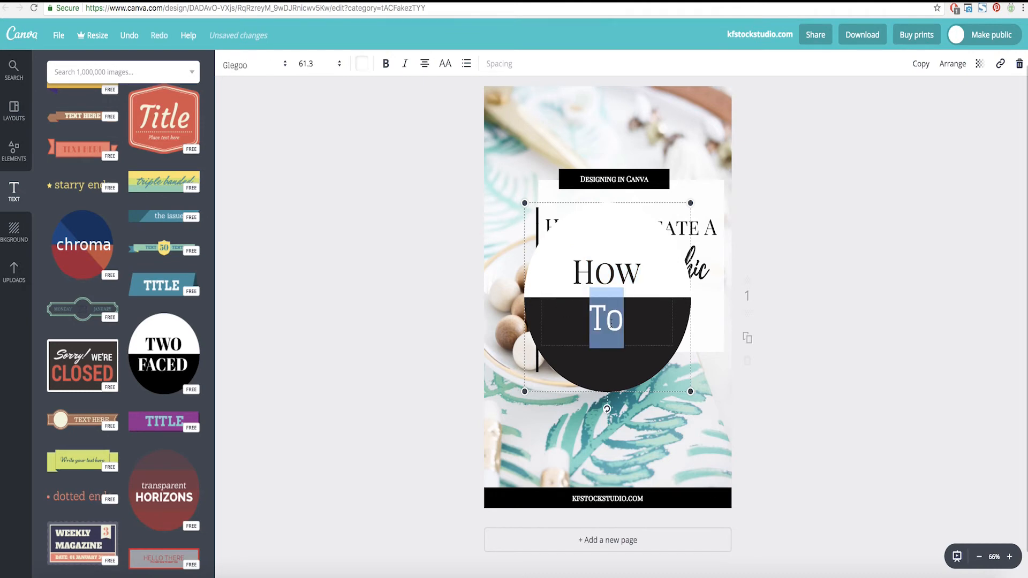
click(257, 64)
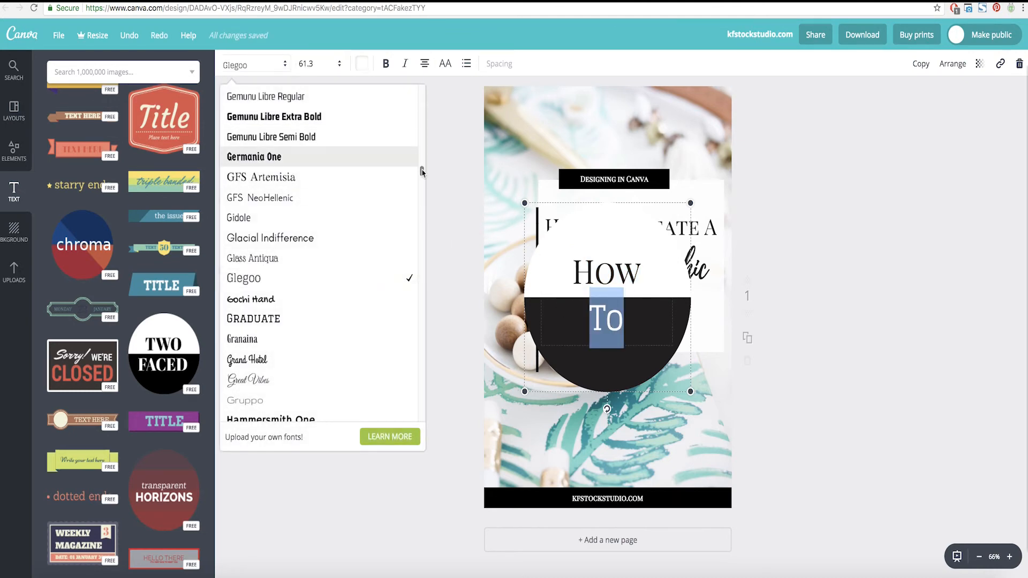
drag(423, 170, 422, 89)
click(307, 114)
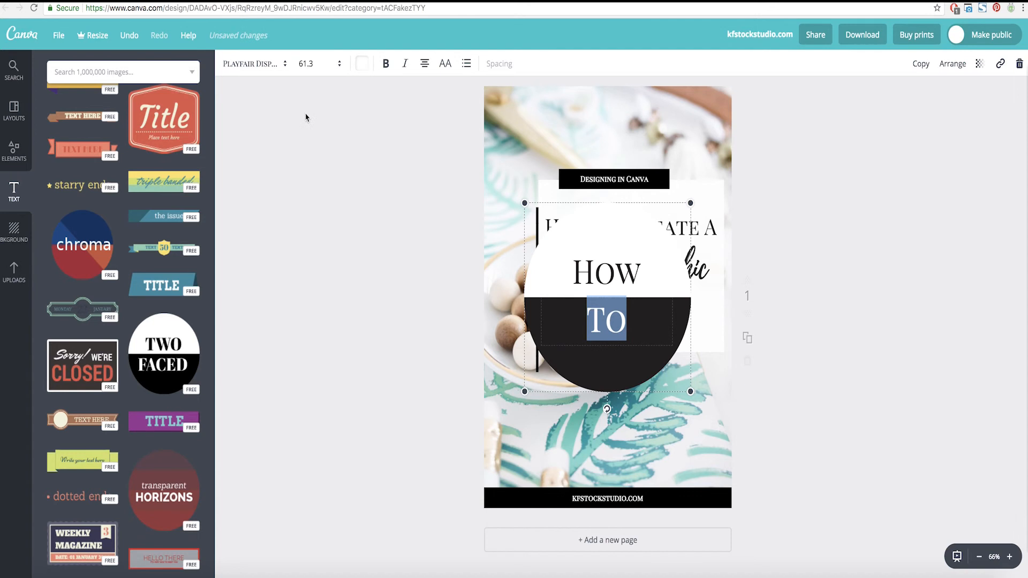
Shrink the "How To" circle to a small badge and place it in the photo's lower-left area above the website strip.
drag(525, 203, 639, 333)
drag(652, 378, 515, 453)
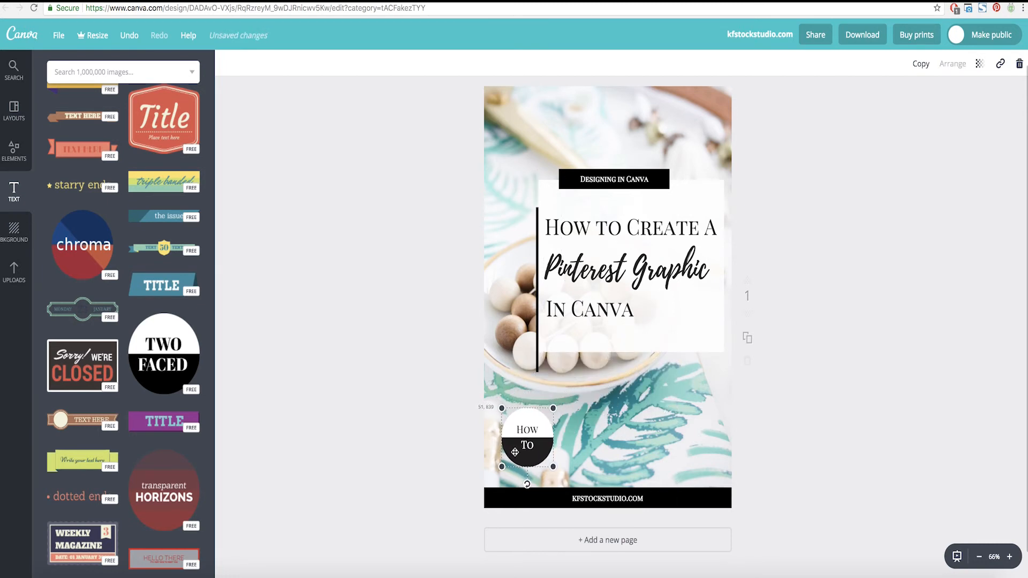
Download the finished Pinterest graphic as a JPG file and dismiss the download notice.
click(987, 323)
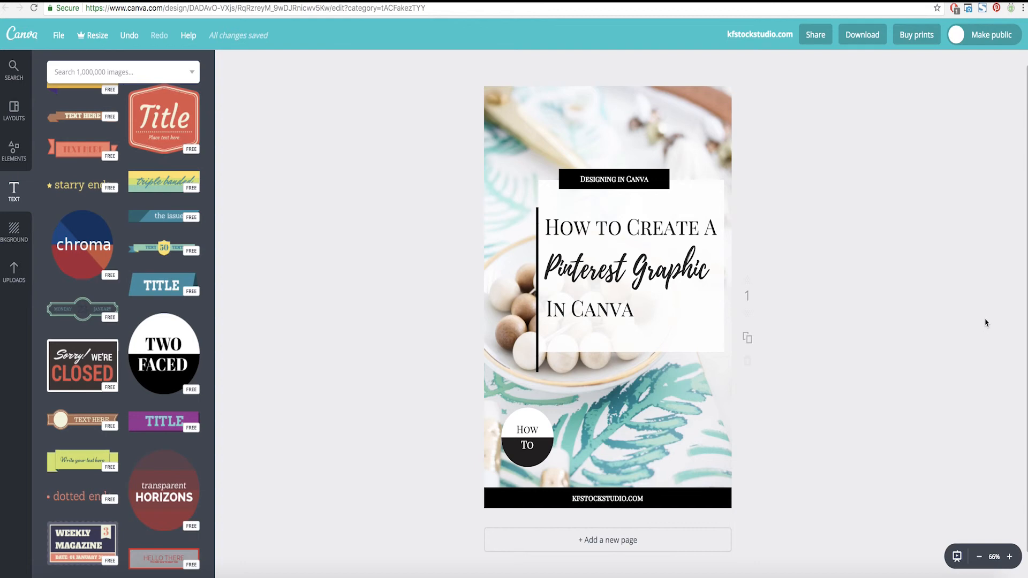
click(862, 35)
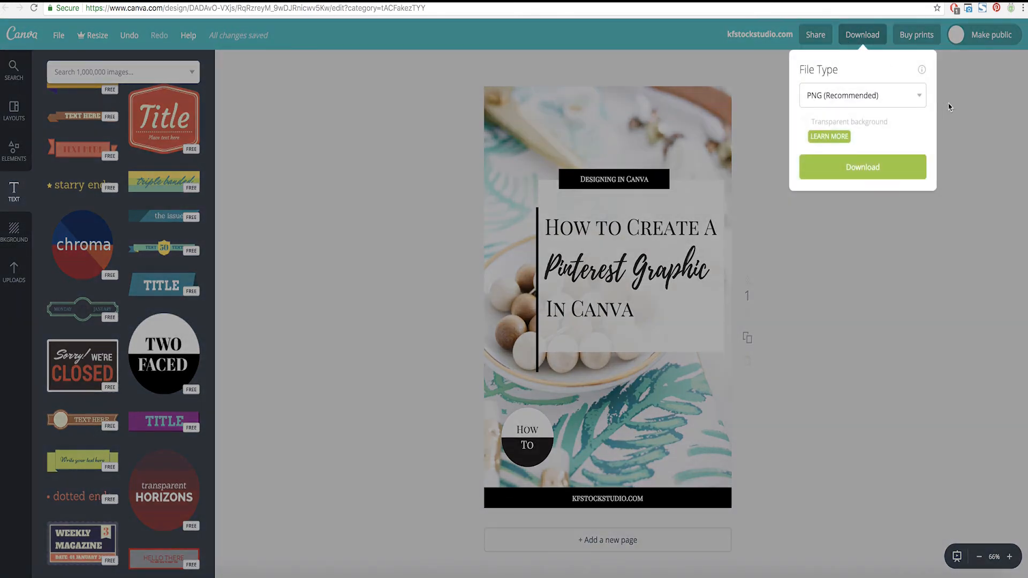
click(917, 96)
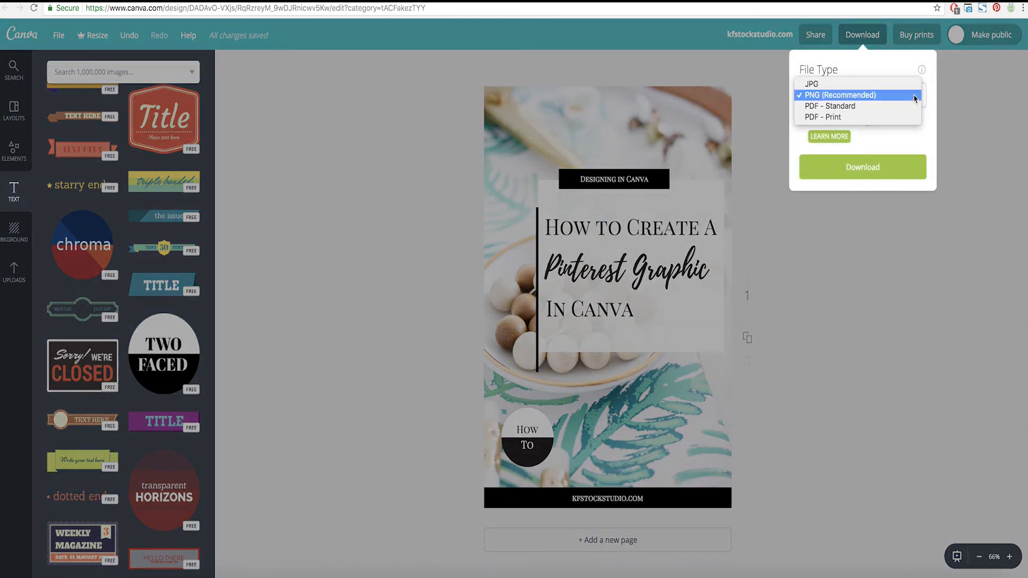
click(906, 86)
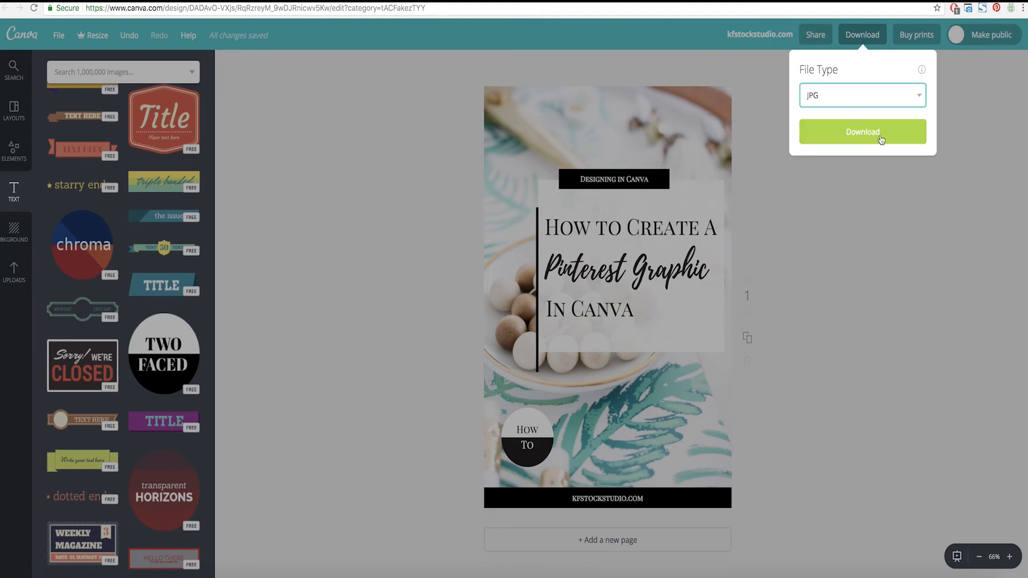
click(859, 137)
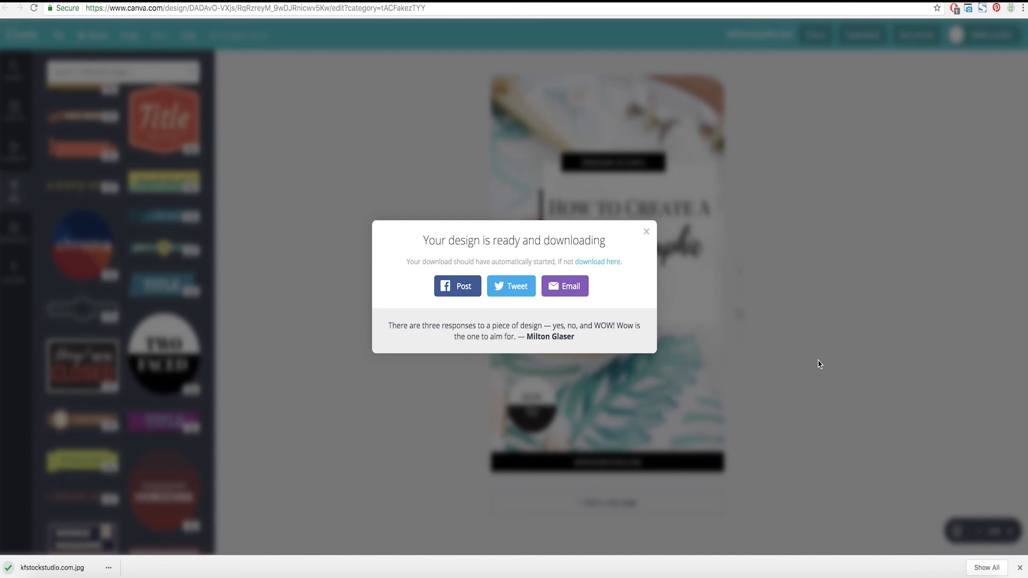
click(647, 233)
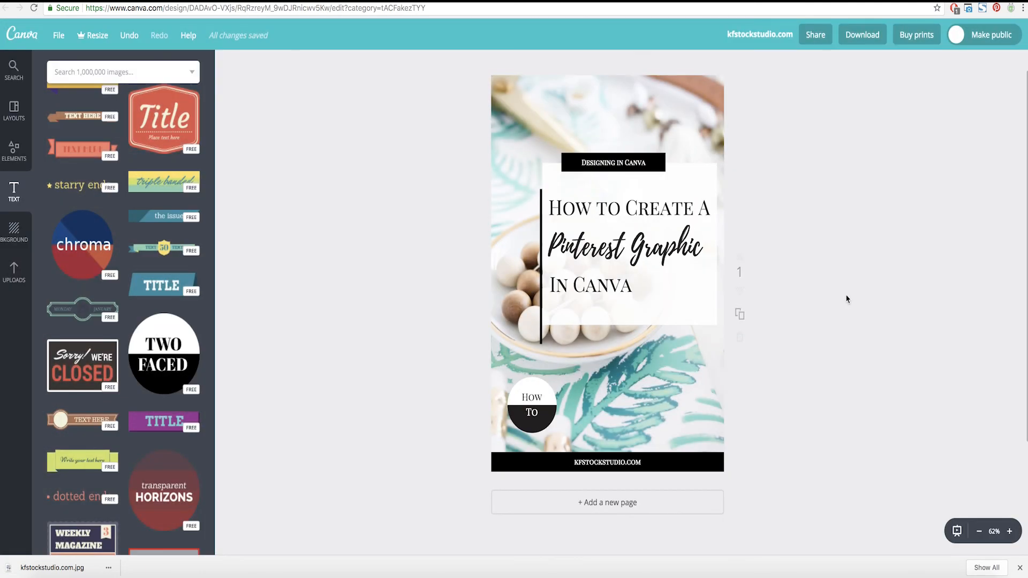